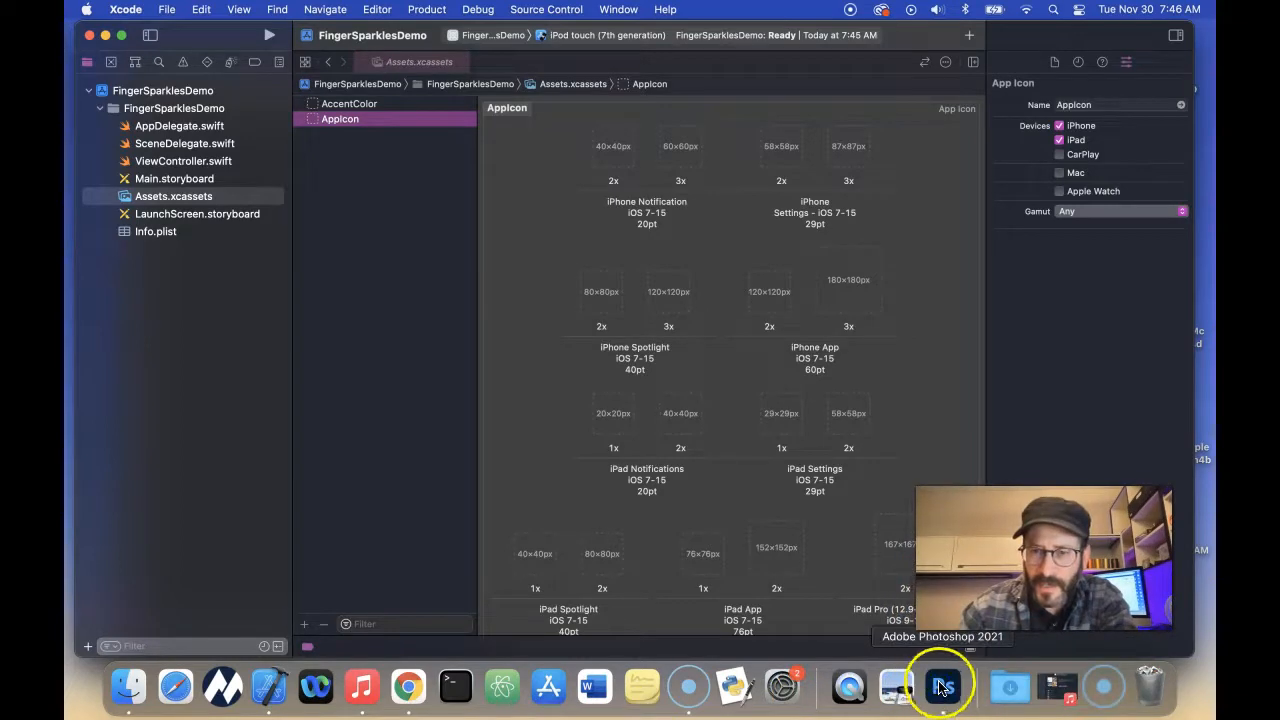
- Switch to Photoshop and export the FingerSparklesLogo1b.psd artwork as FingerSparklesLogo1c.png into the Documents folder
left_click(943, 684)
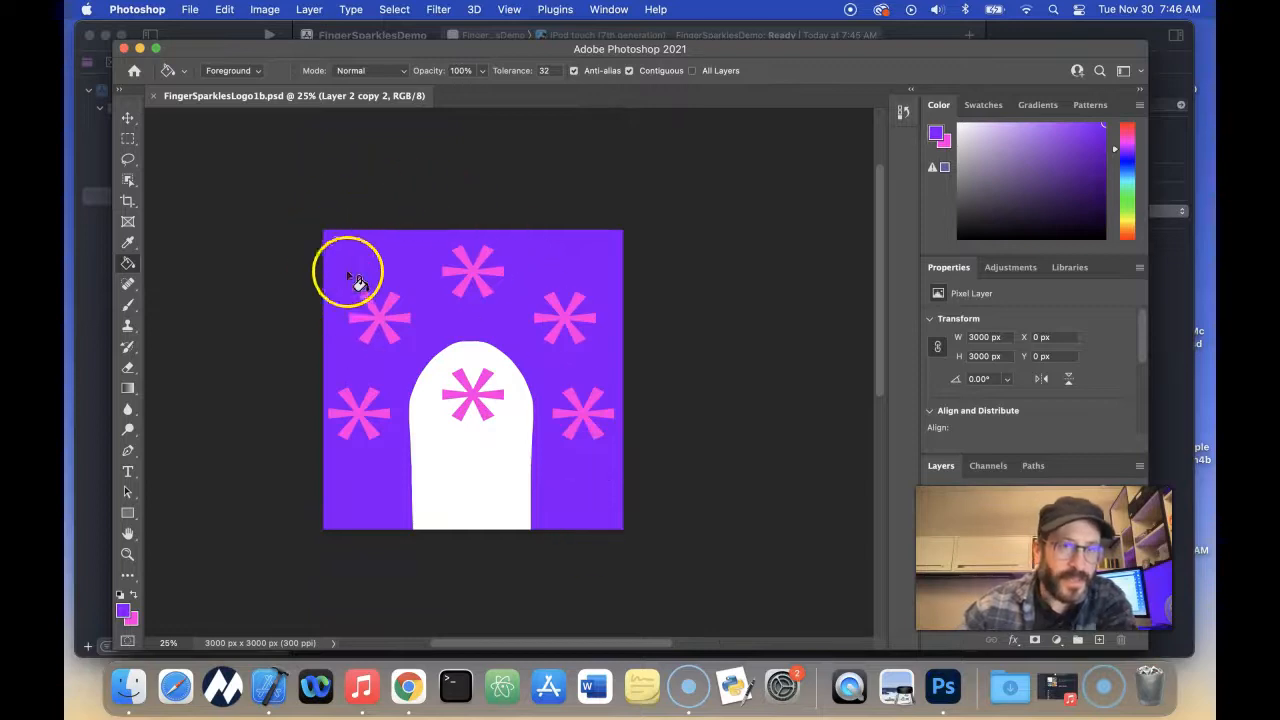
left_click_drag(323, 43, 297, 34)
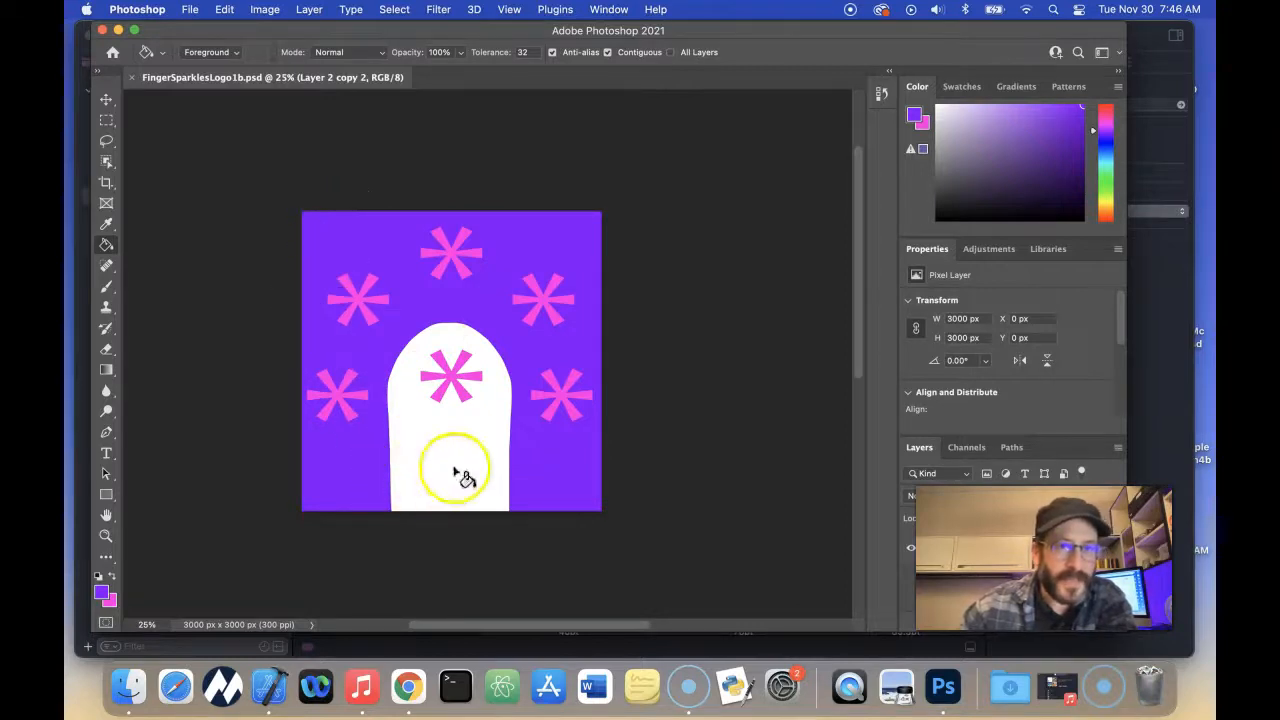
left_click(187, 12)
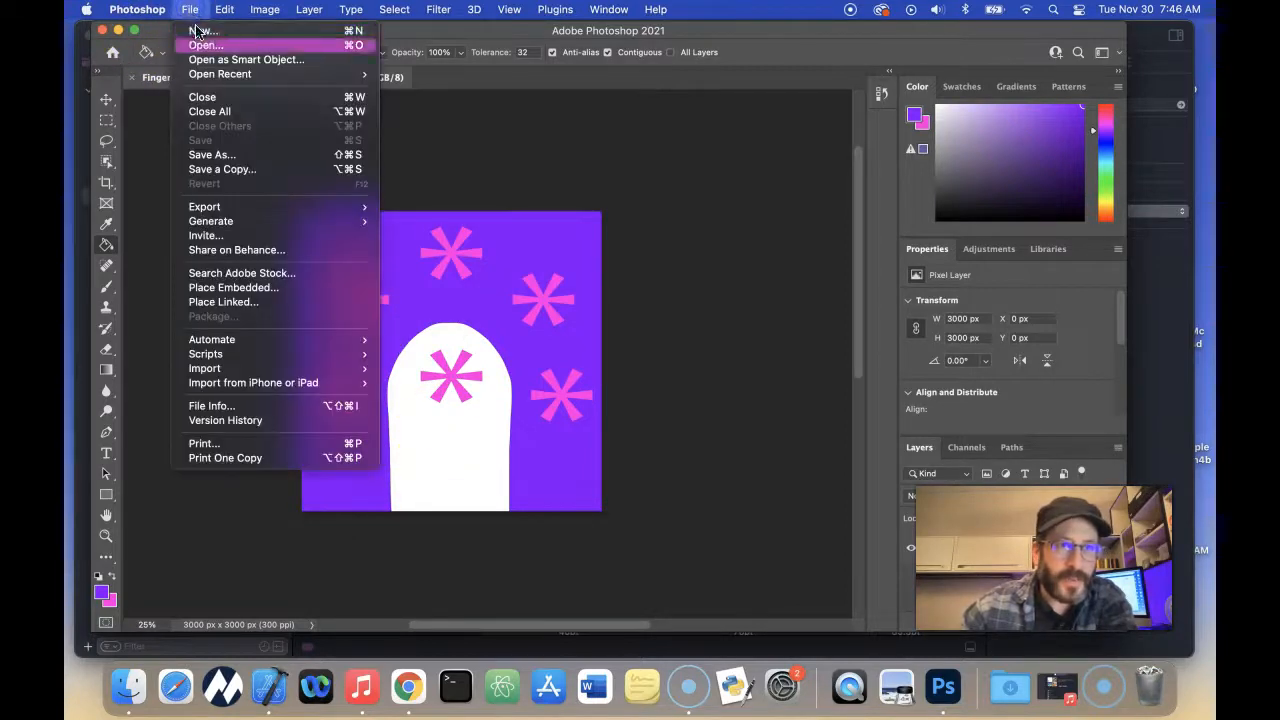
left_click(190, 14)
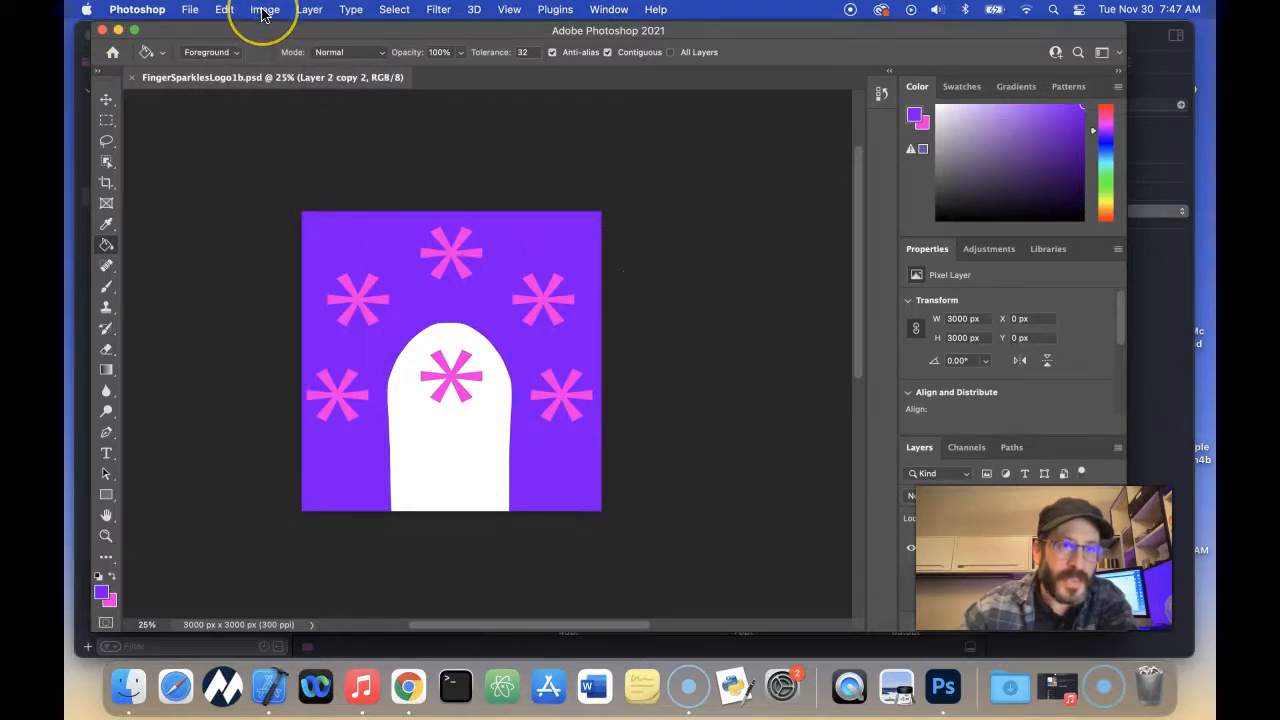
left_click(203, 10)
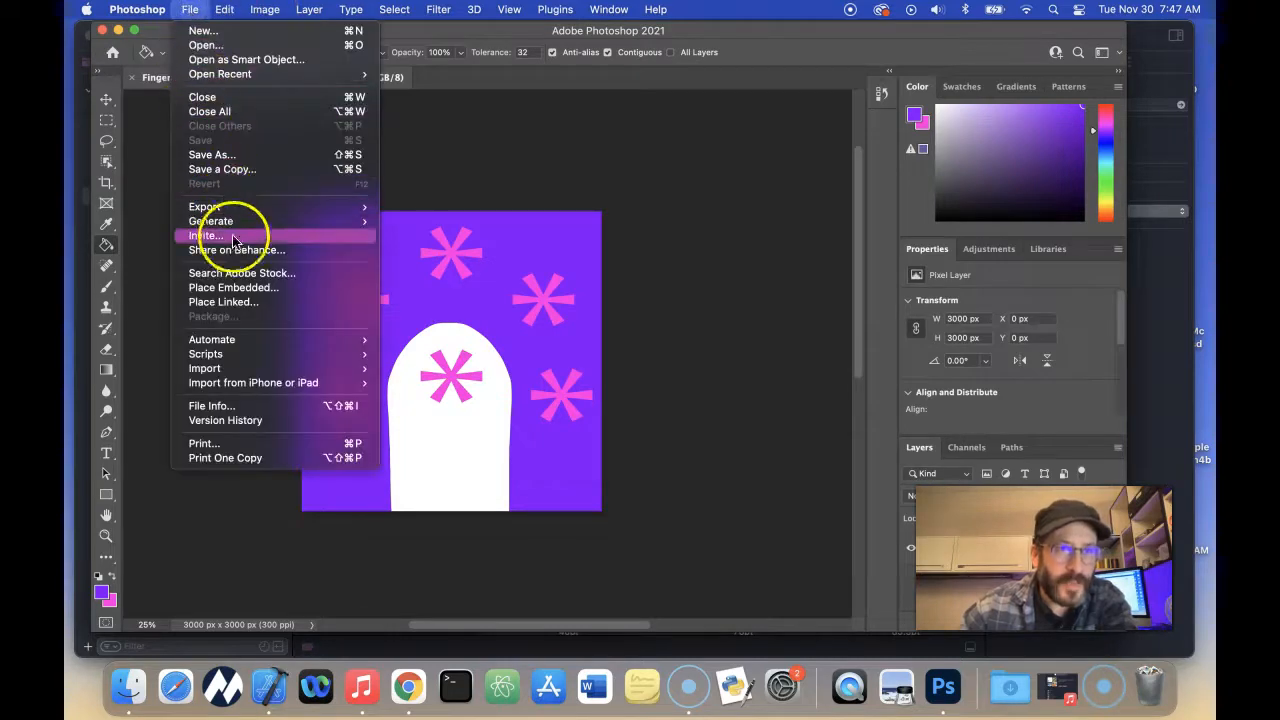
mouse_move(302, 212)
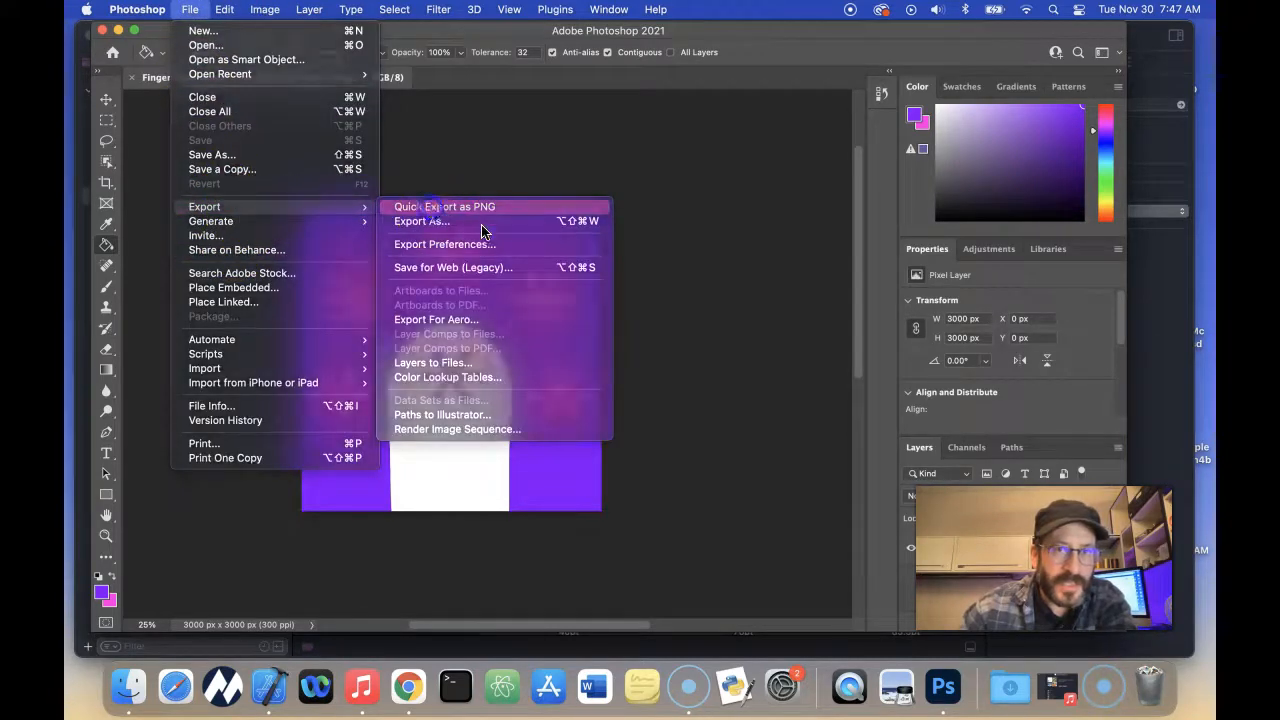
left_click(430, 206)
left_click(690, 181)
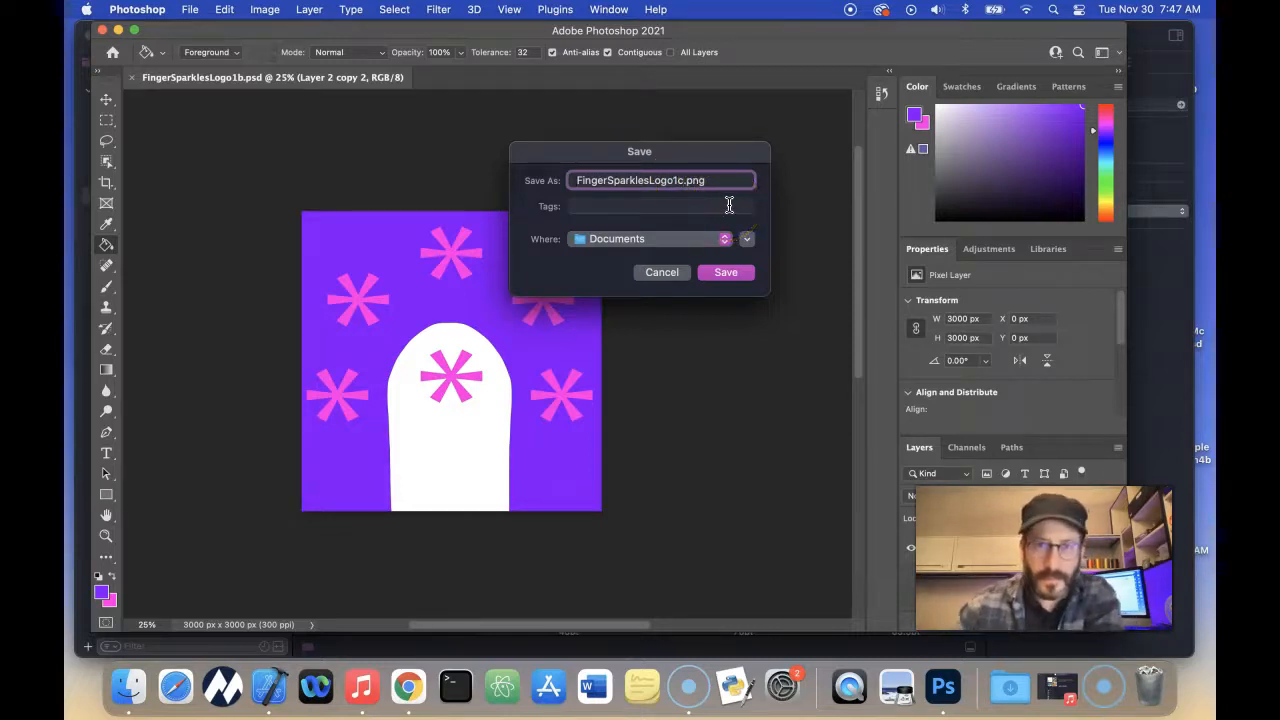
left_click(726, 276)
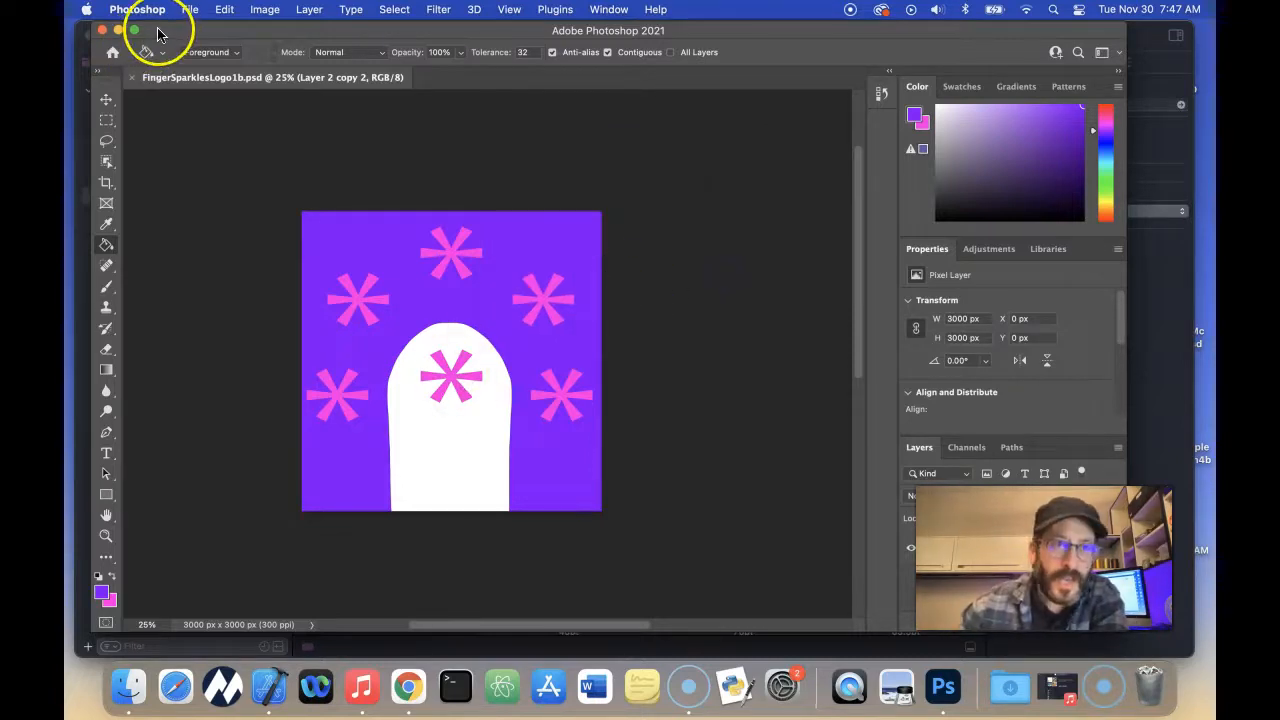
- Switch back to Xcode and examine the icon sizes required by the AppIcon set in Assets.xcassets
left_click(118, 33)
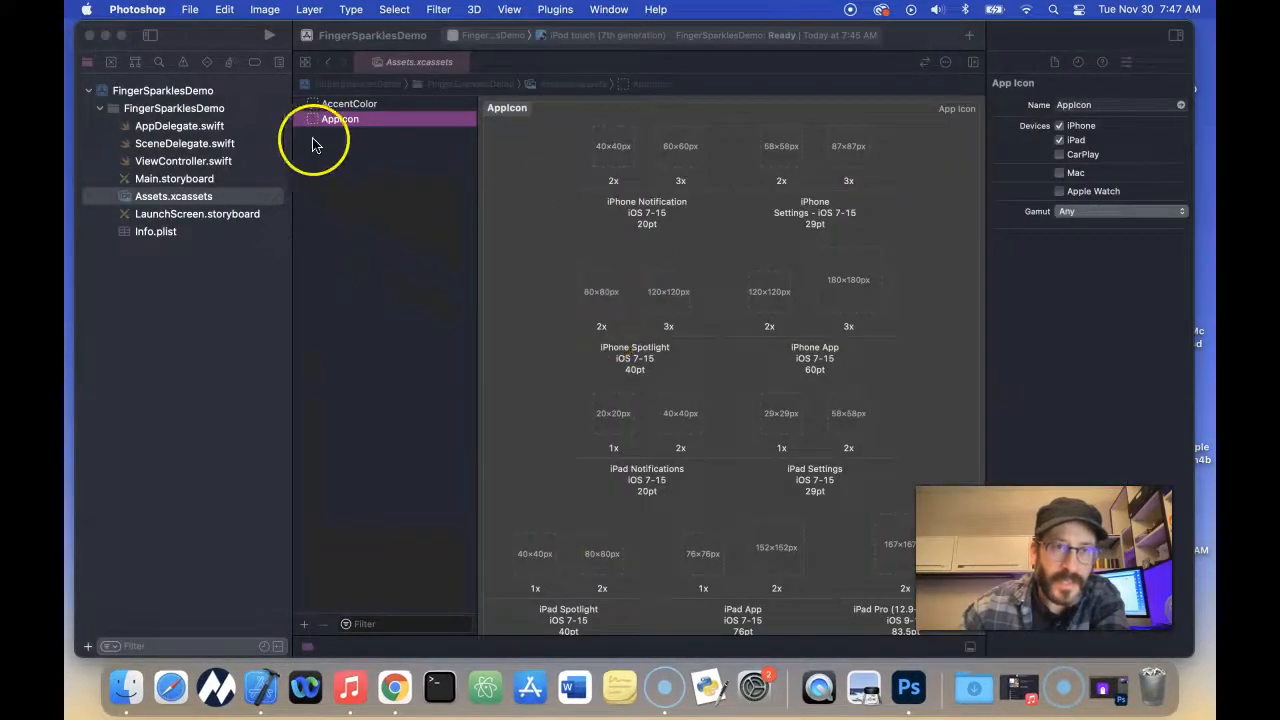
left_click(323, 120)
left_click(190, 198)
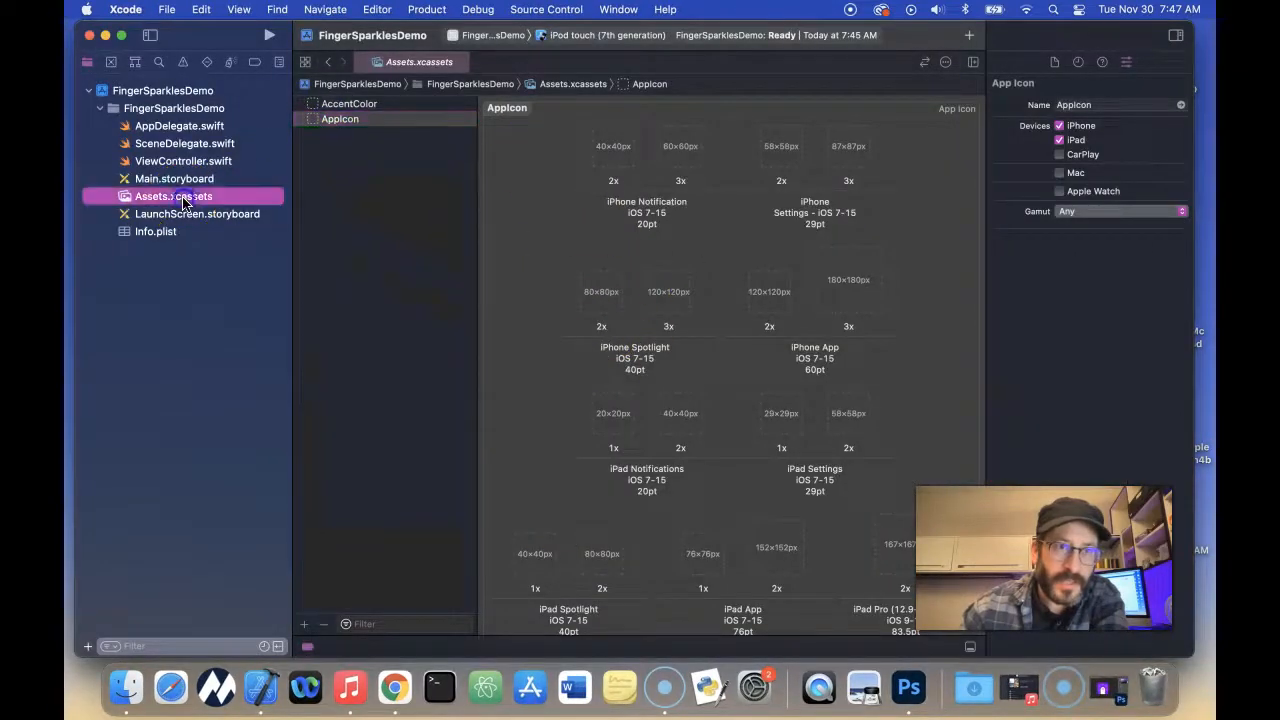
left_click(368, 119)
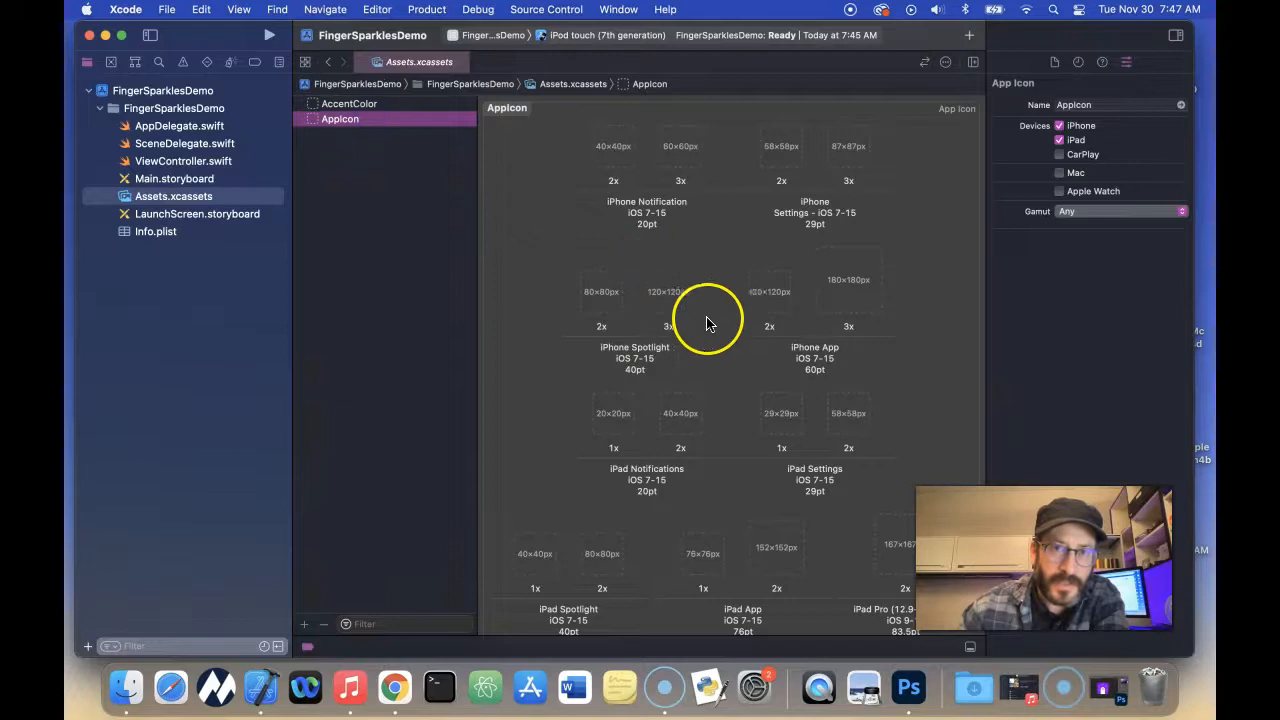
scroll(772, 410, "down", 5)
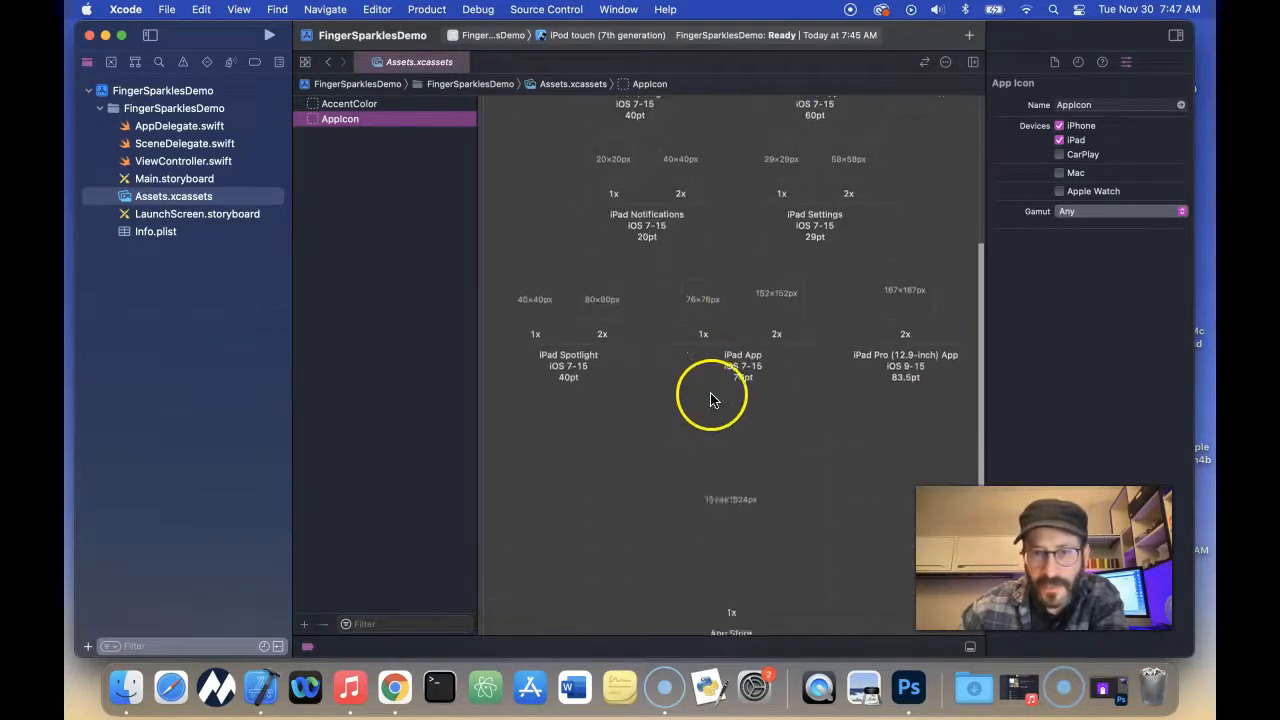
scroll(757, 484, "down", 1)
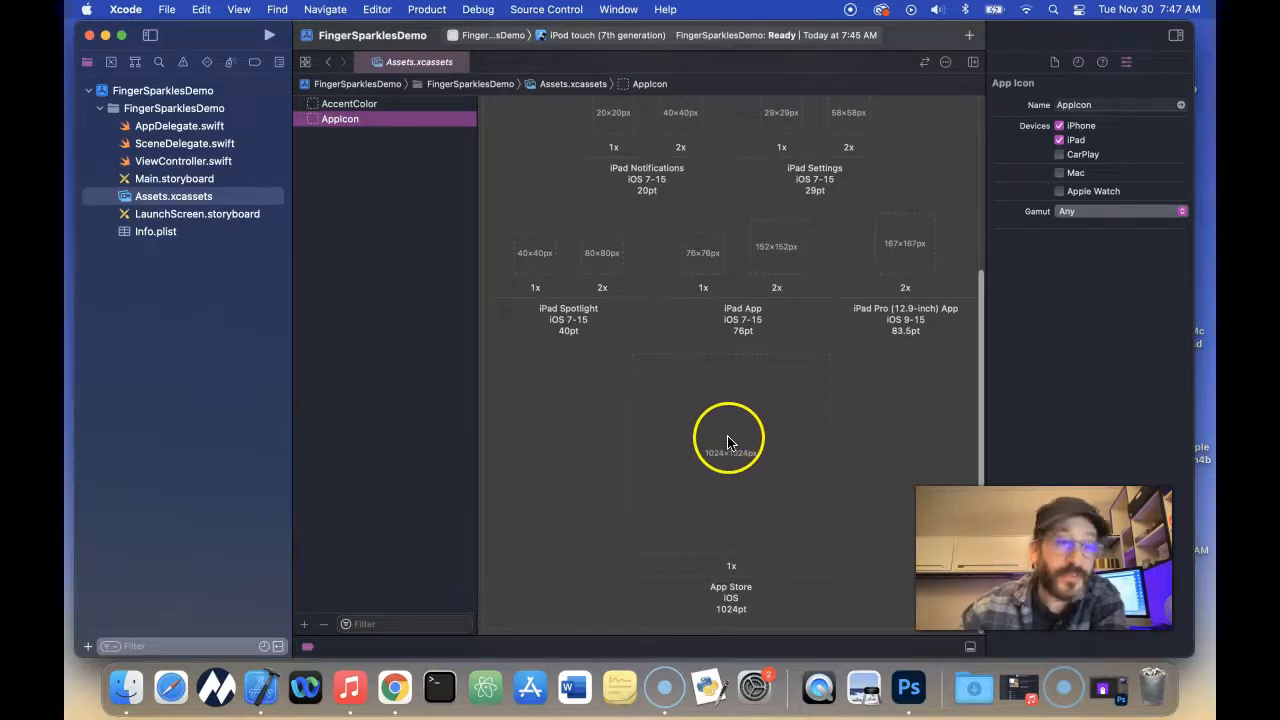
scroll(822, 460, "up", 6)
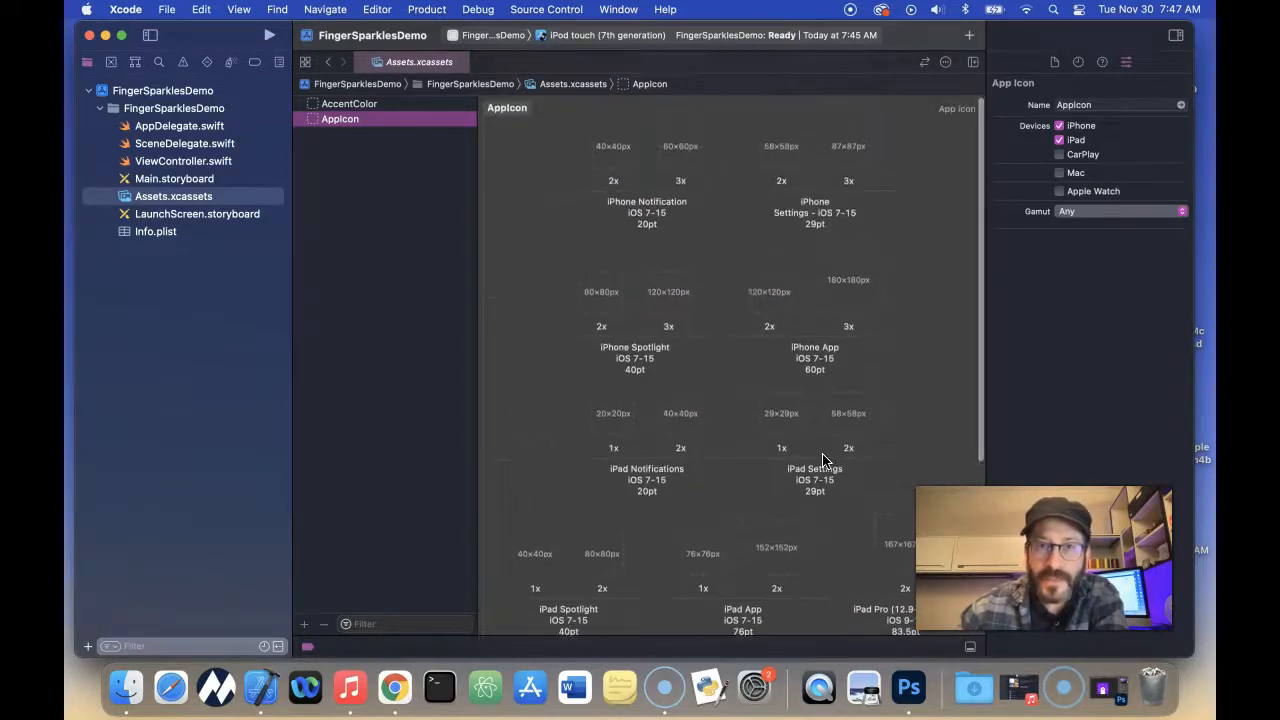
scroll(822, 460, "down", 3)
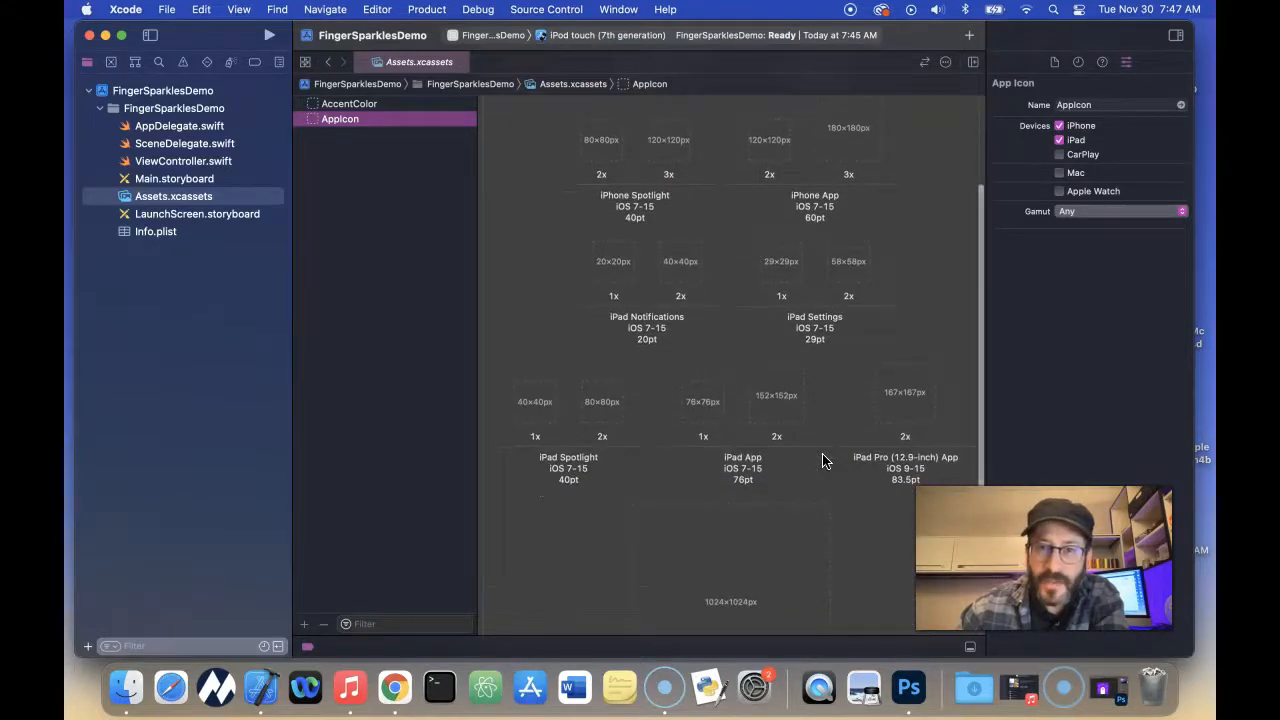
scroll(822, 460, "down", 2)
left_click(803, 573)
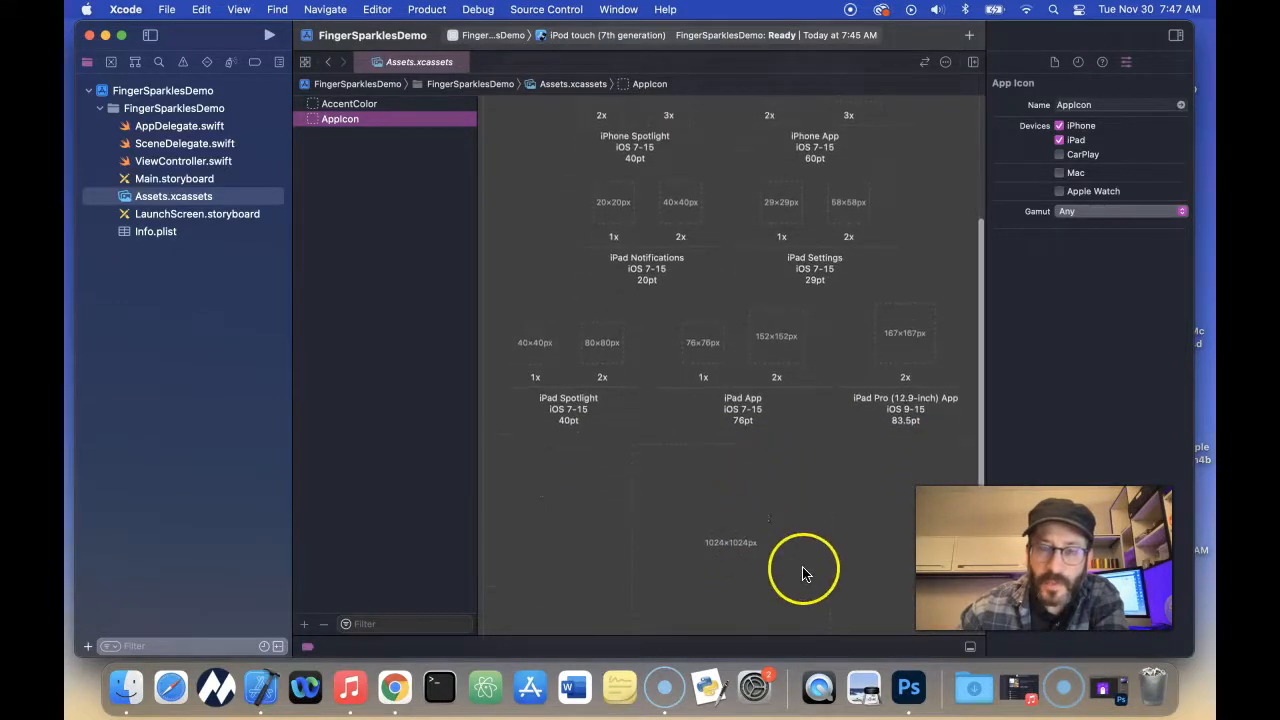
scroll(760, 497, "down", 3)
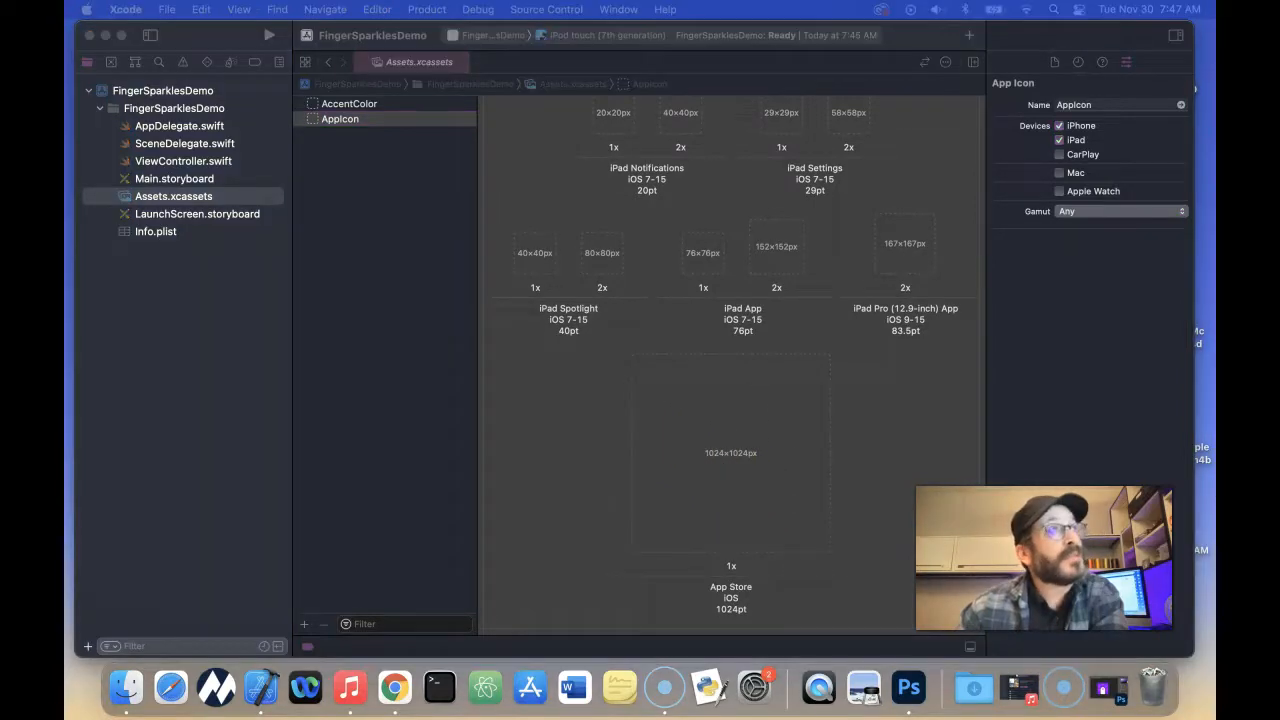
- Switch to Chrome and open the App Icon Generator site at appicon.co from the search results
left_click_drag(64, 120, 867, 136)
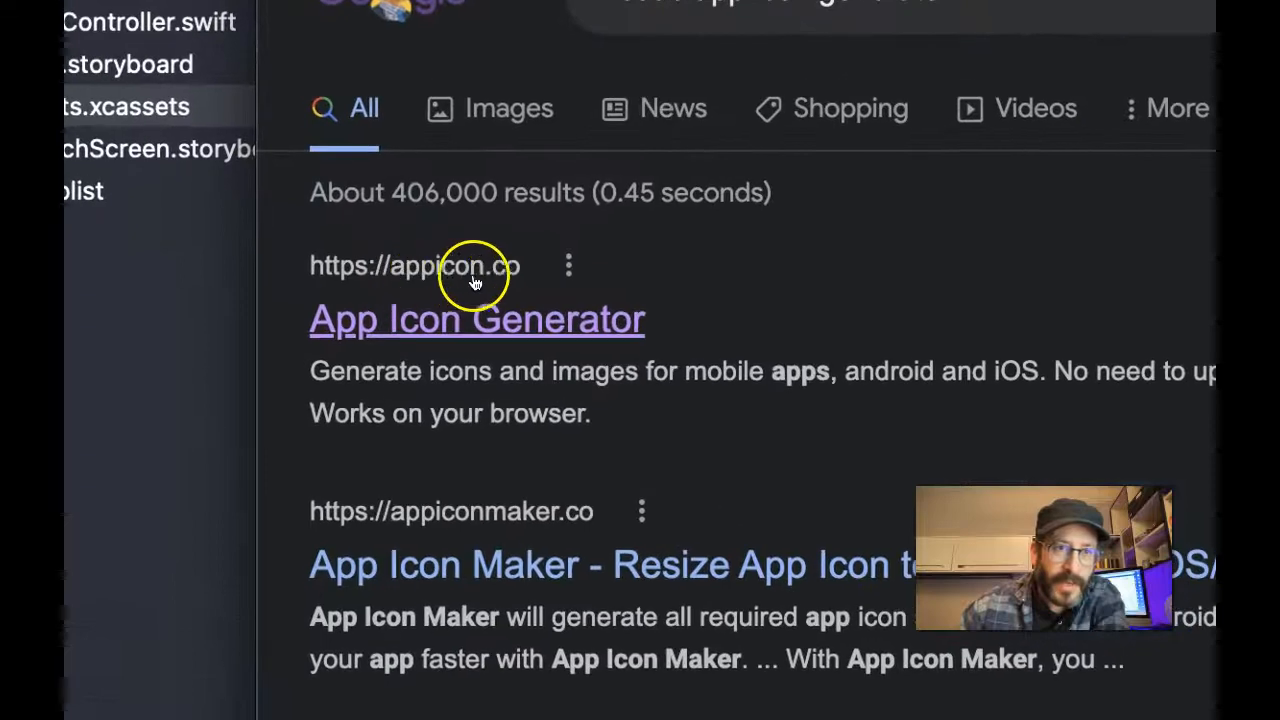
left_click(520, 330)
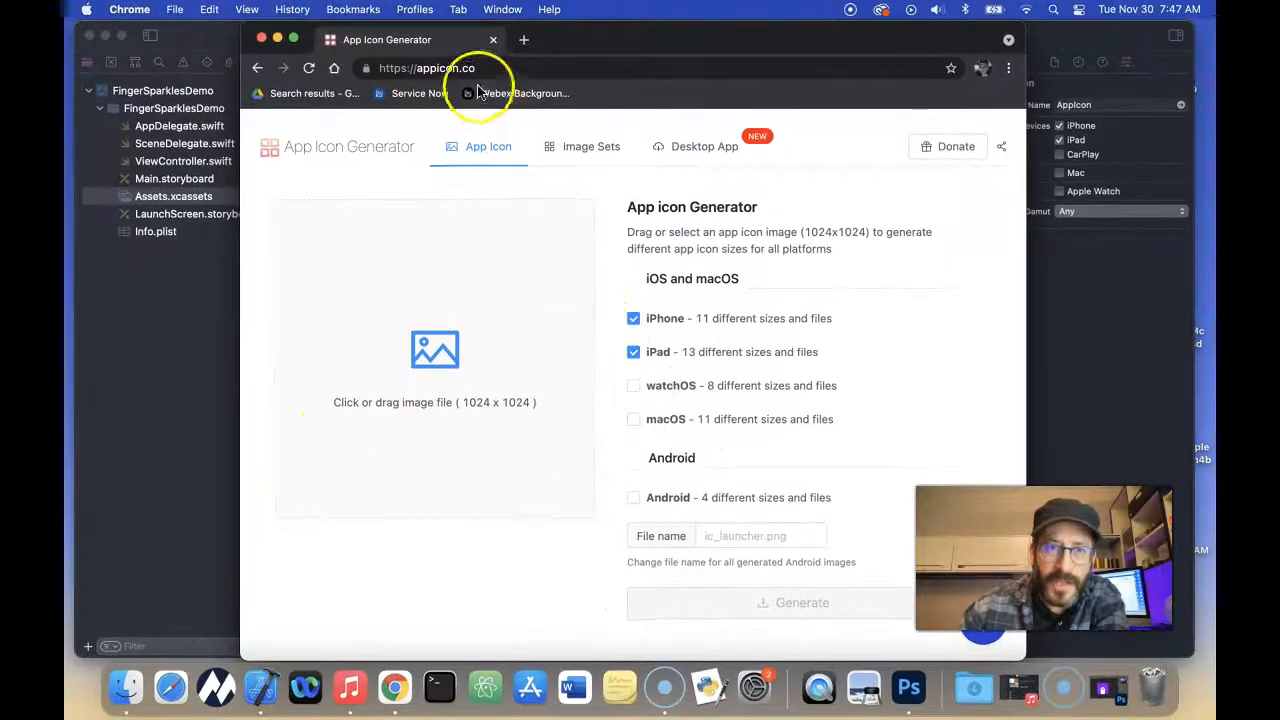
left_click_drag(567, 42, 513, 42)
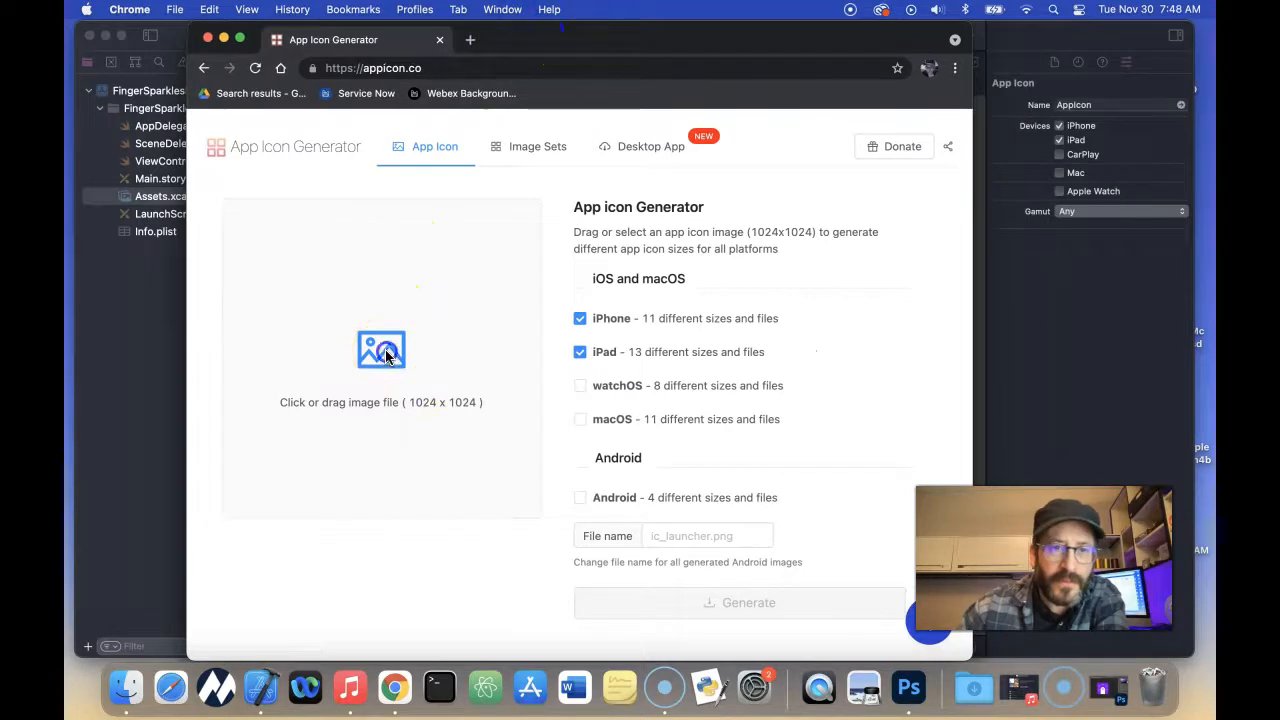
- Load FingerSparklesLogo1c.png from the Documents folder as the source image for the icon generator
left_click(447, 479)
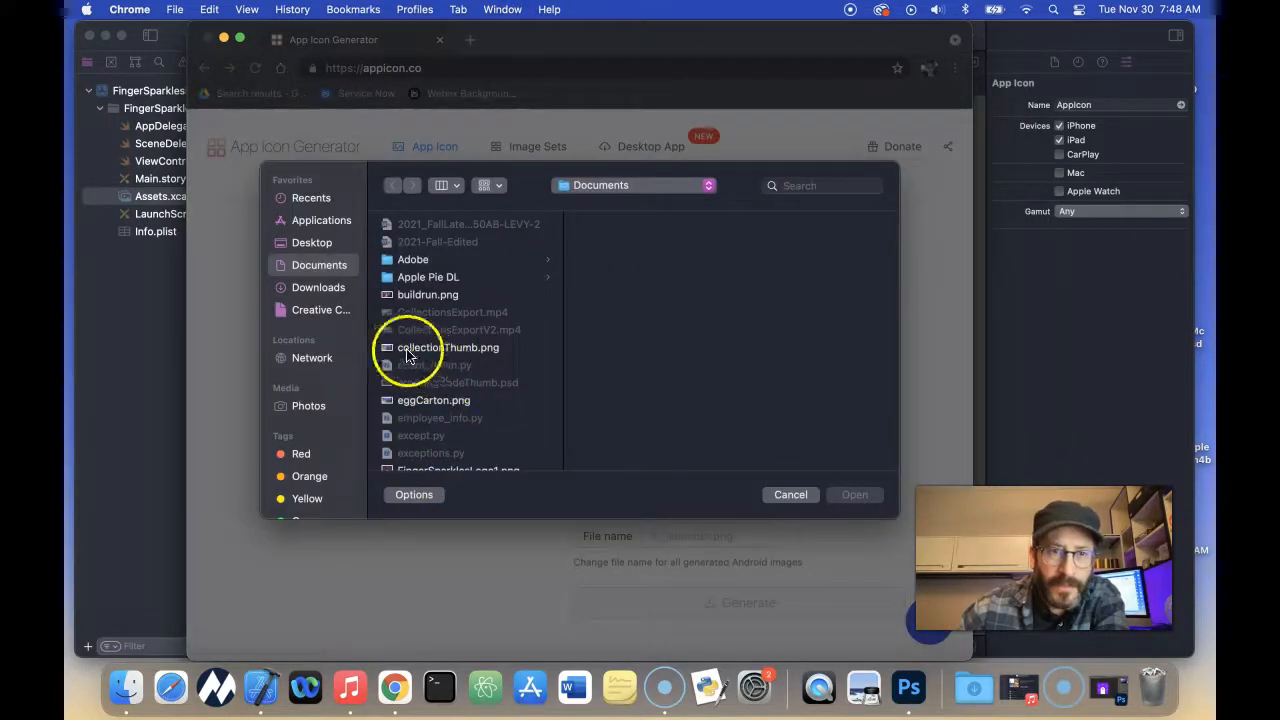
scroll(440, 330, "down", 5)
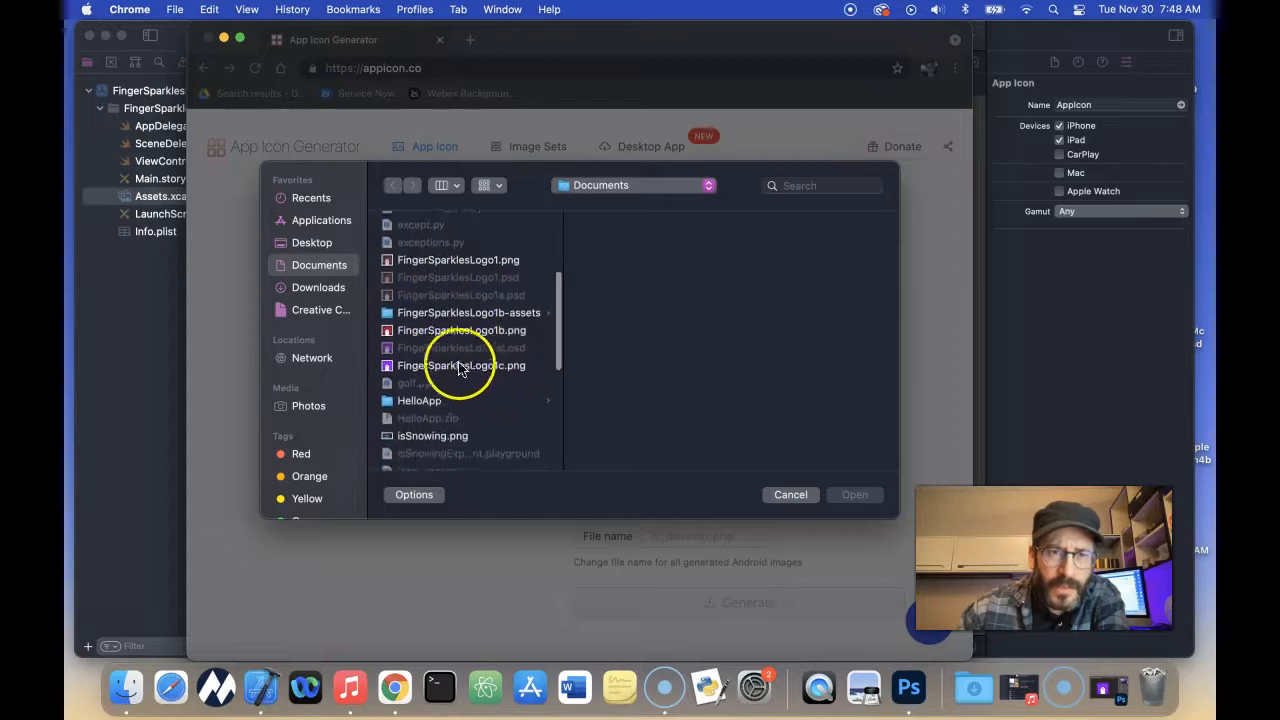
left_click(465, 366)
left_click(850, 494)
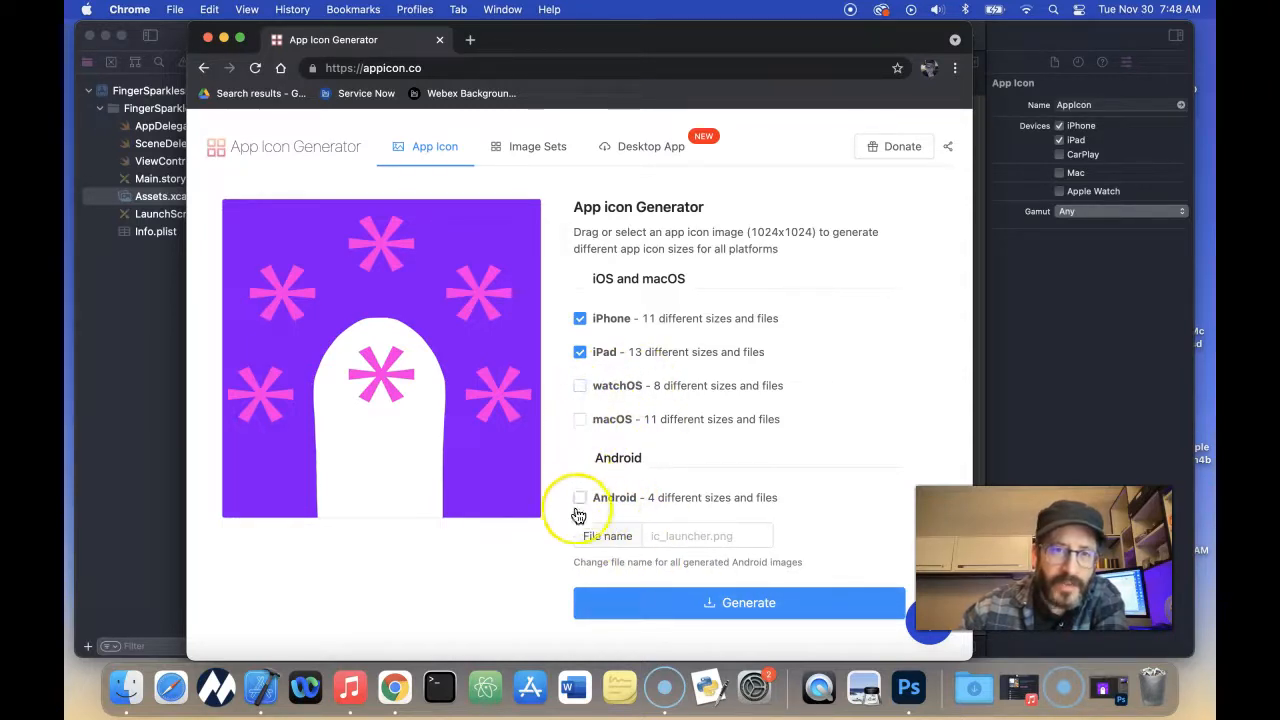
- Generate the iPhone and iPad icons and extract the downloaded AppIcons.zip
left_click(711, 610)
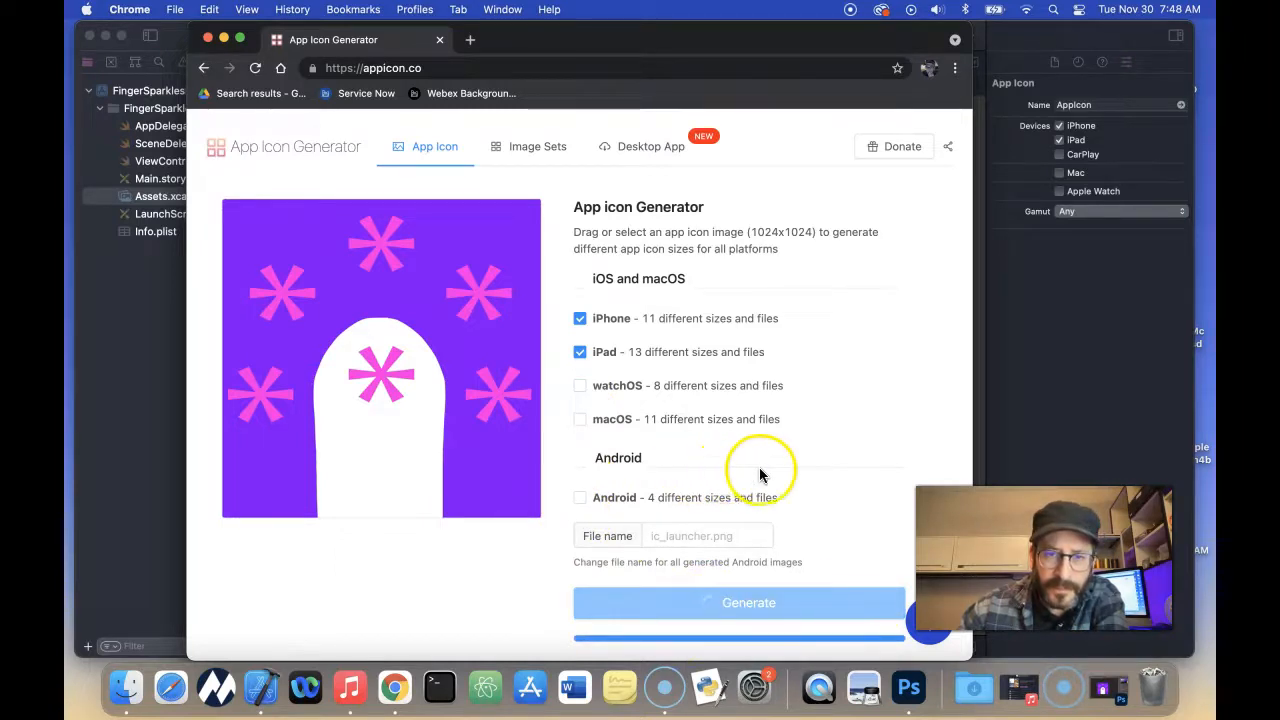
scroll(762, 468, "down", 2)
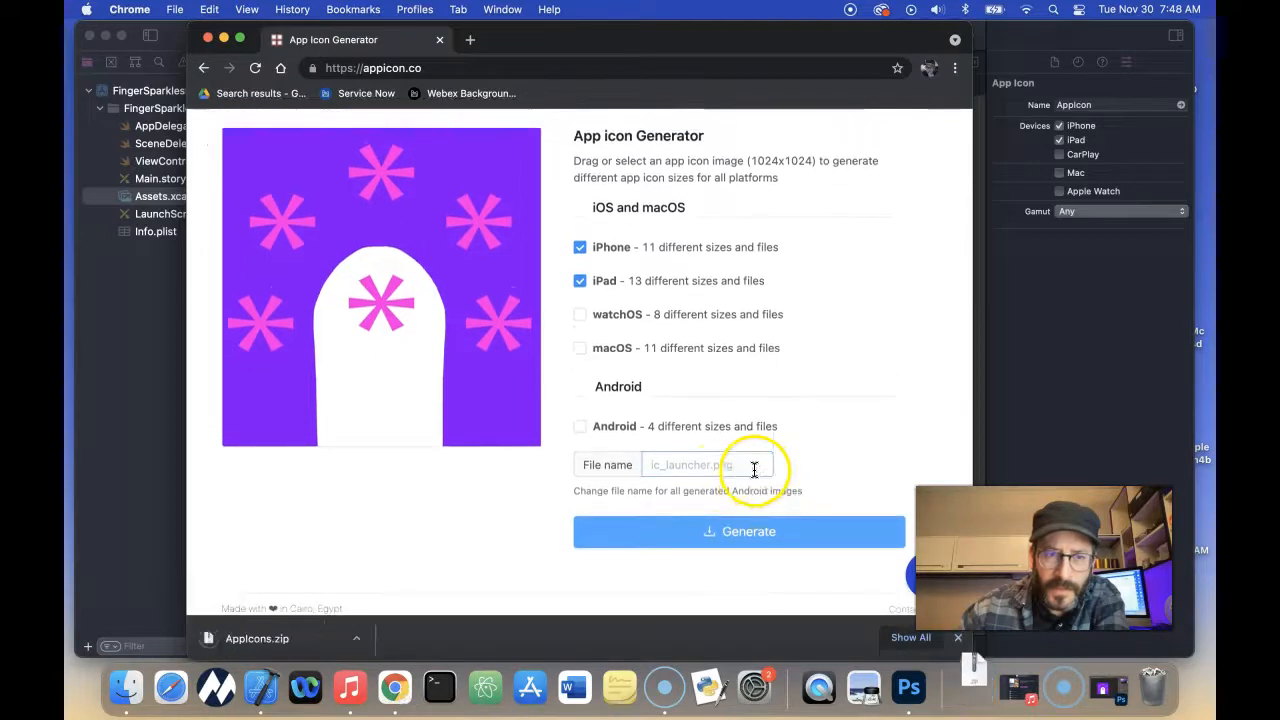
left_click(268, 639)
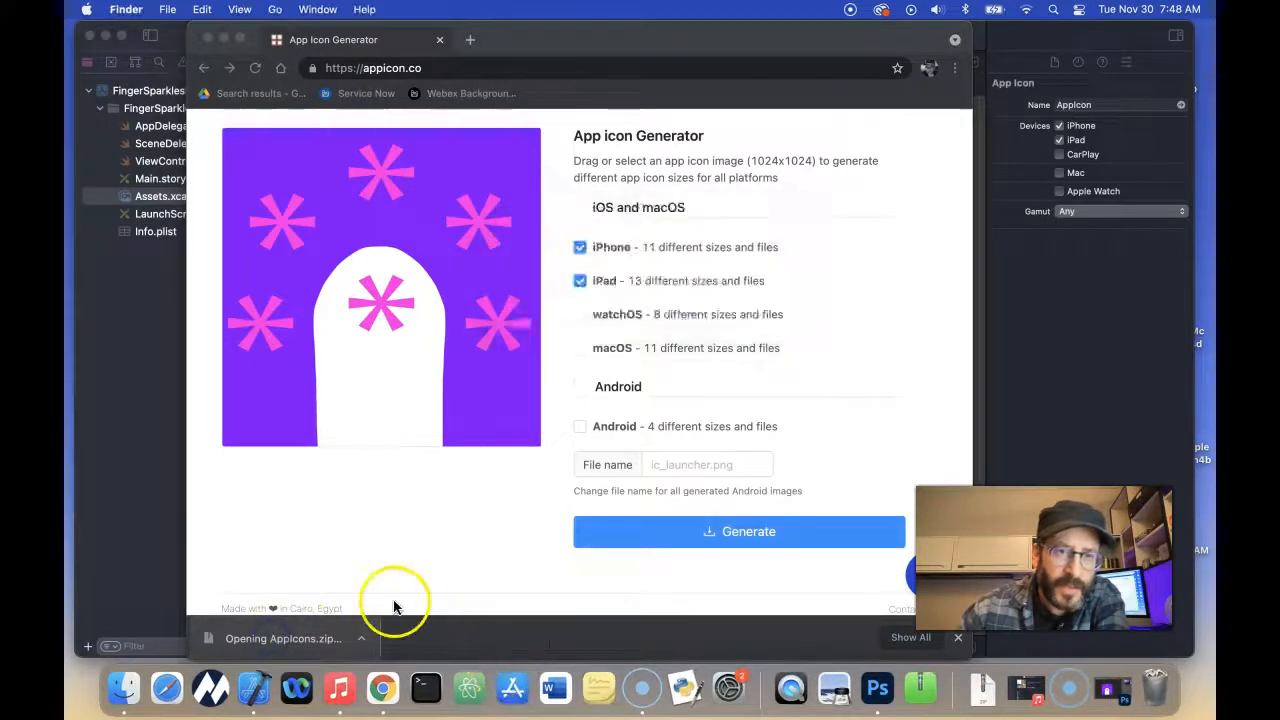
- Examine the extracted AppIcons folder in Downloads, including the files inside Assets.xcassets and AppIcon.appiconset
left_click(309, 198)
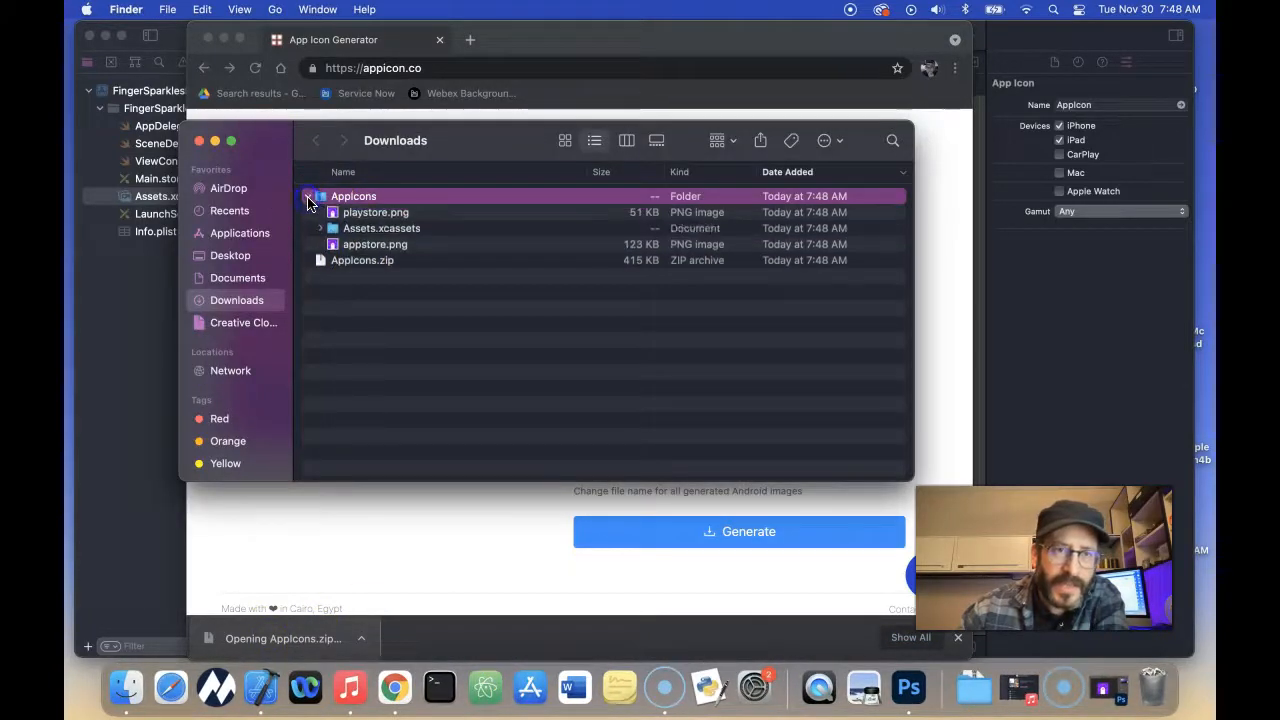
left_click(320, 230)
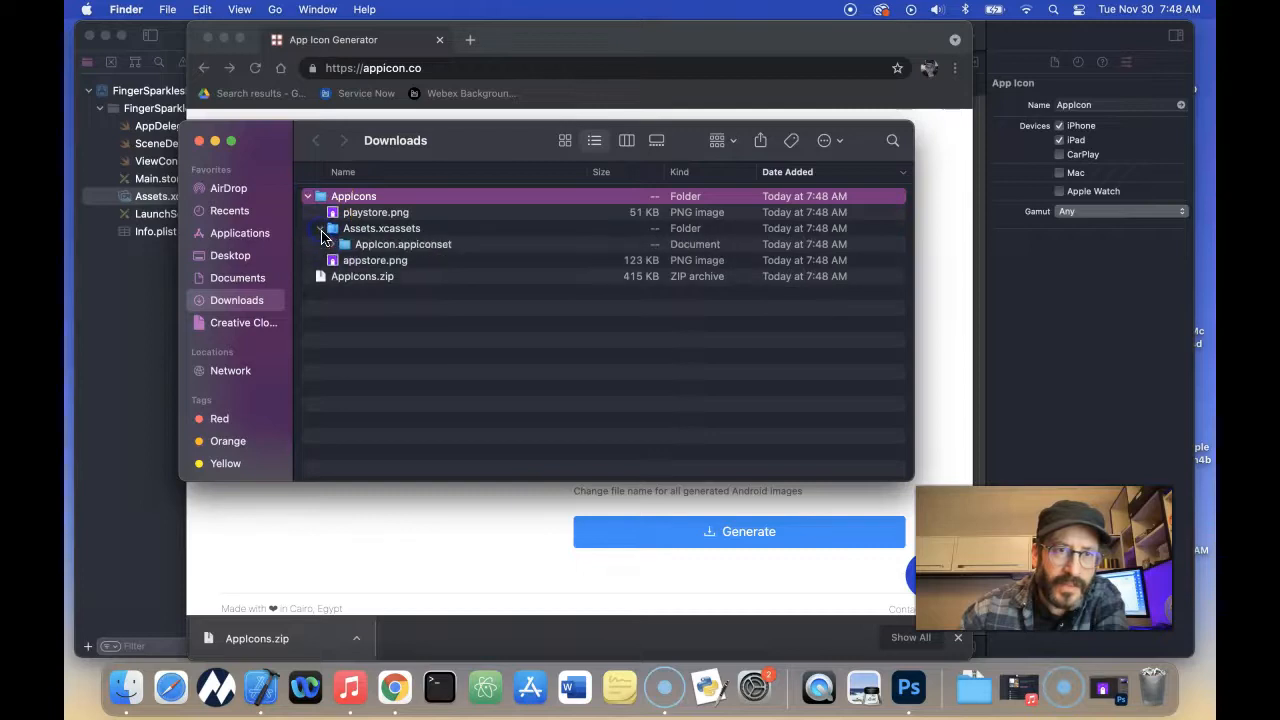
left_click(320, 230)
left_click(309, 198)
left_click(309, 198)
left_click(321, 229)
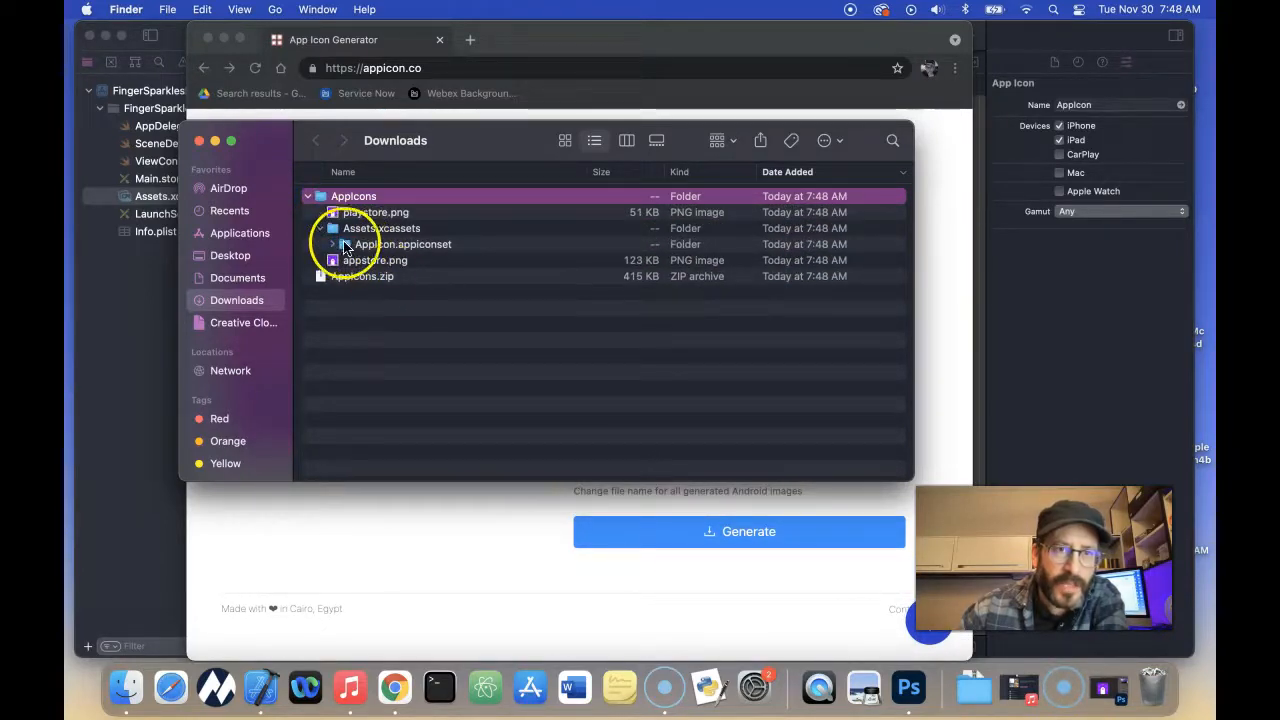
left_click(335, 244)
scroll(330, 312, "down", 5)
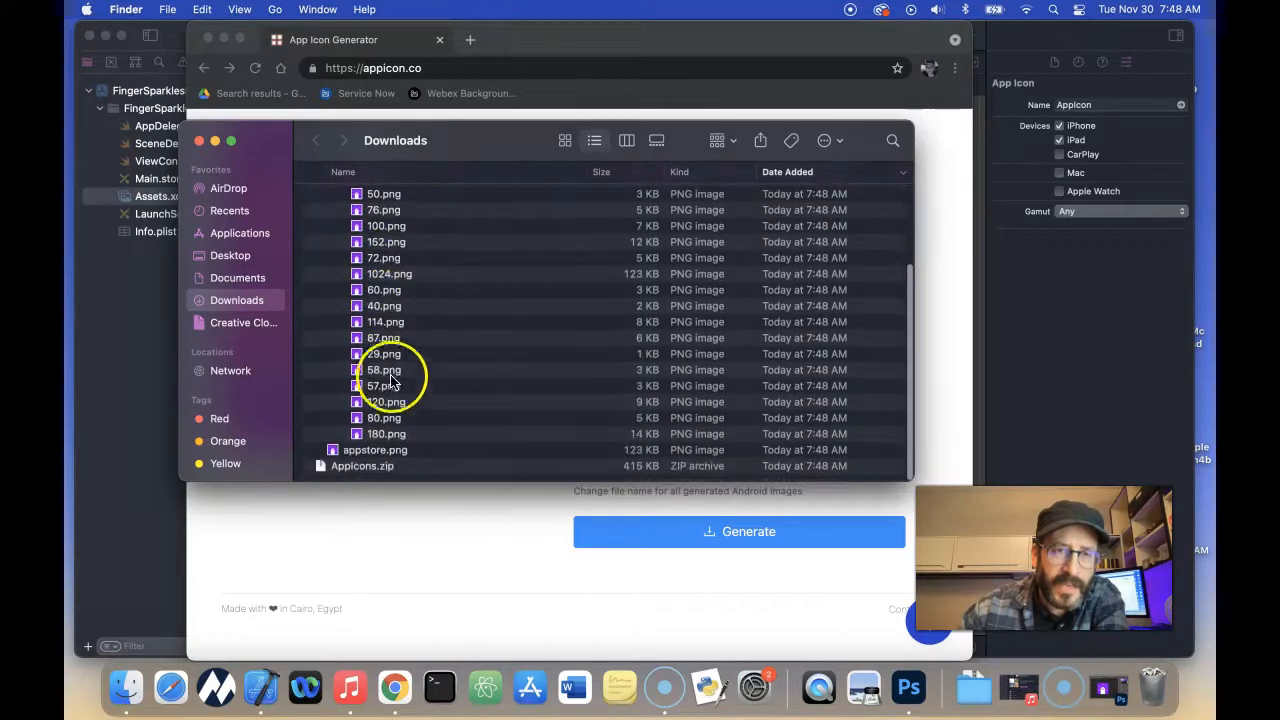
scroll(388, 375, "up", 5)
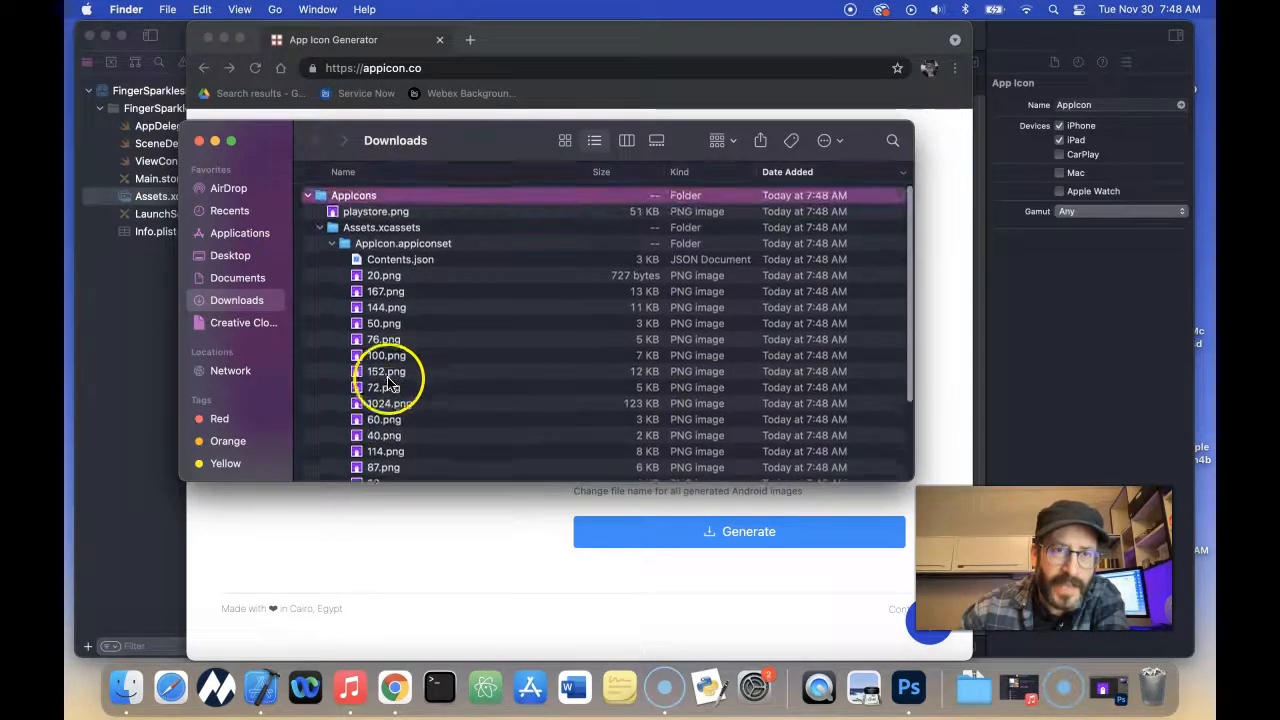
left_click(334, 245)
left_click(335, 244)
scroll(391, 277, "down", 3)
scroll(391, 260, "up", 1)
left_click(415, 228)
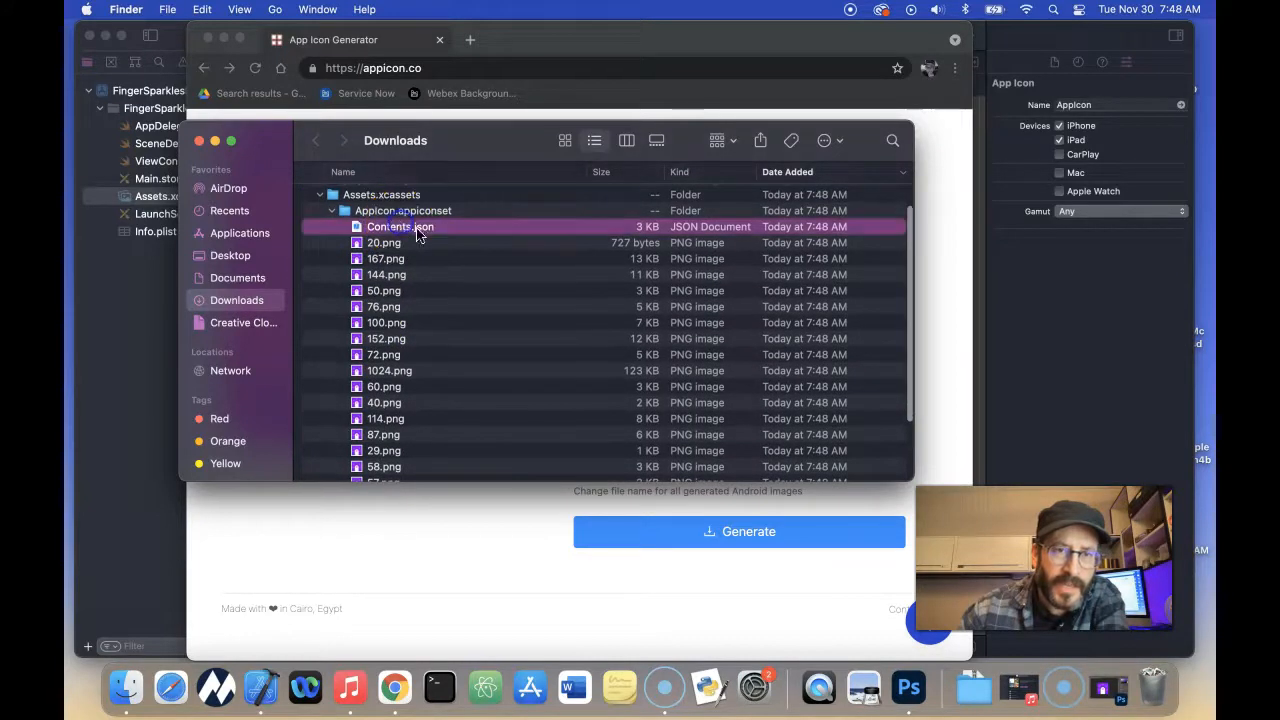
left_click(334, 211)
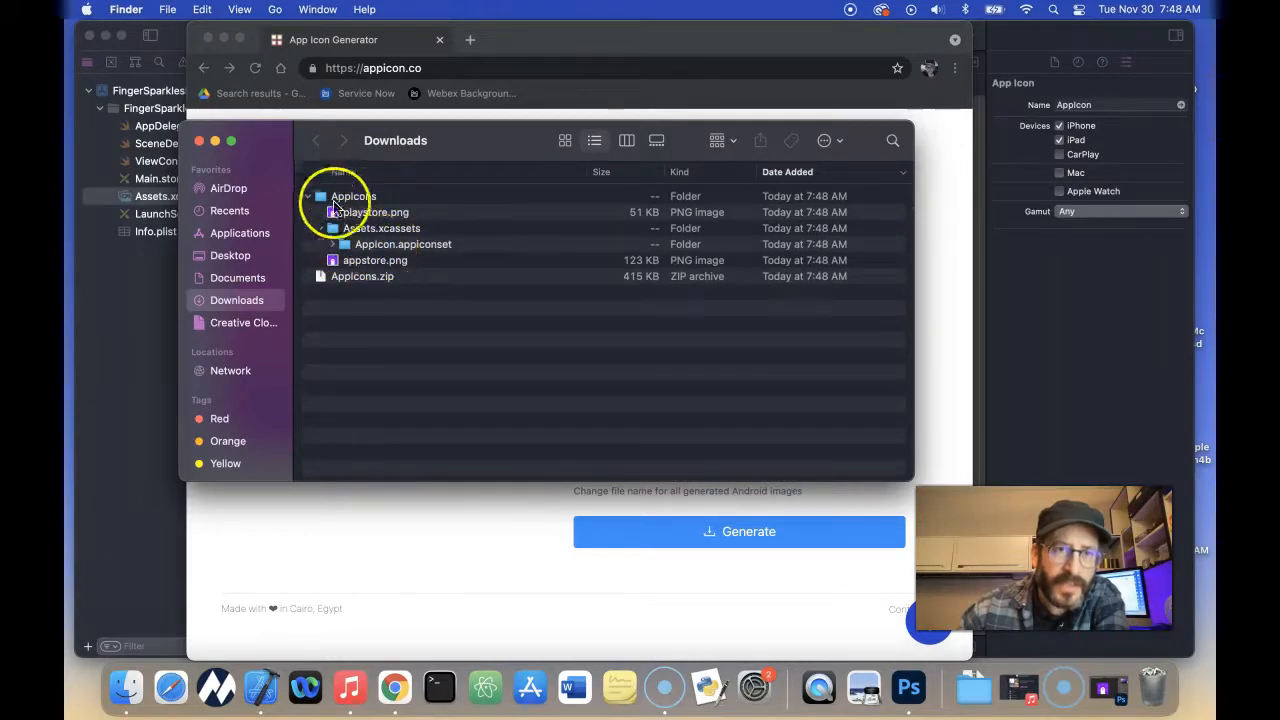
- Minimize the Chrome window and move the Downloads window below Xcode's asset list, with AppIcon.appiconset selected
left_click_drag(323, 120, 494, 94)
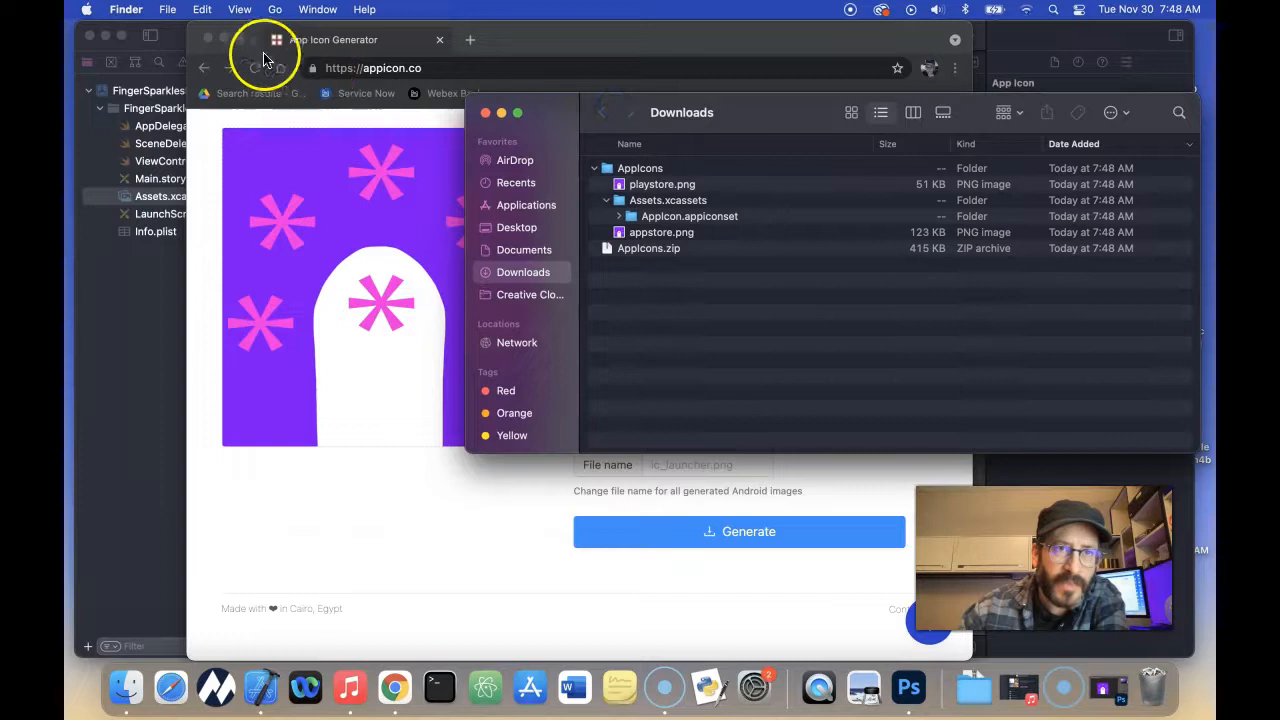
left_click(224, 39)
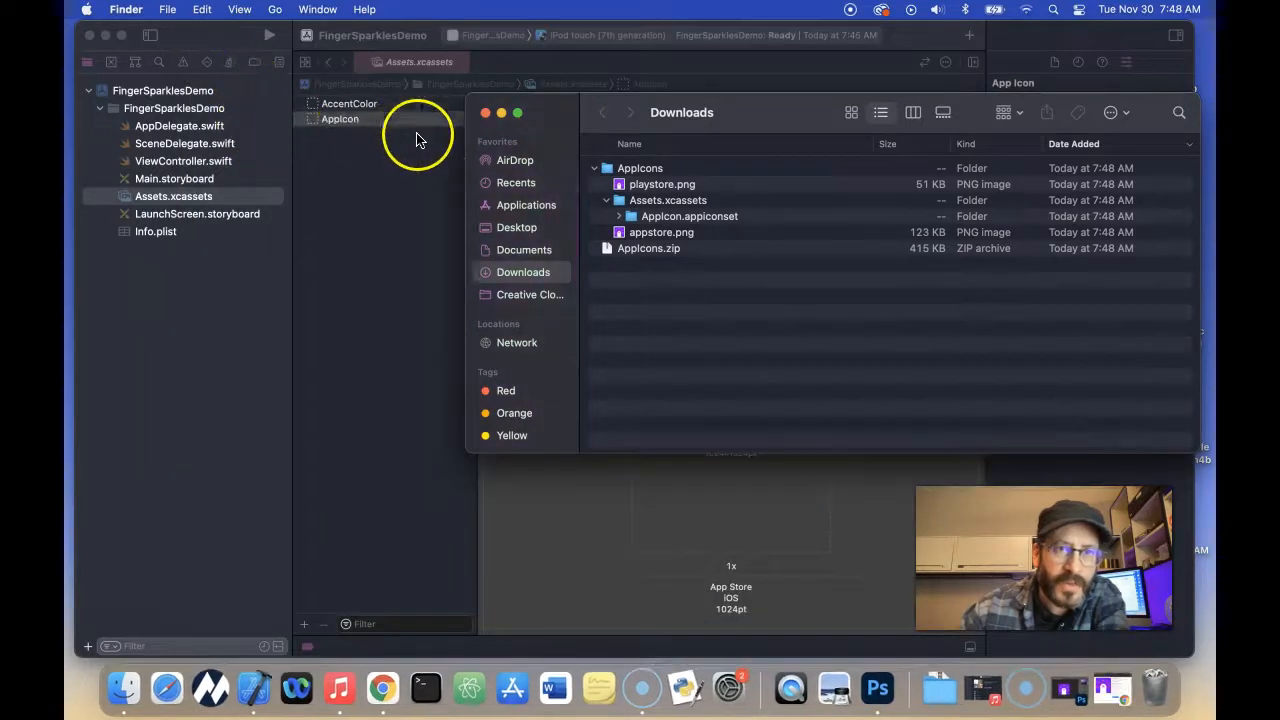
left_click_drag(546, 103, 347, 345)
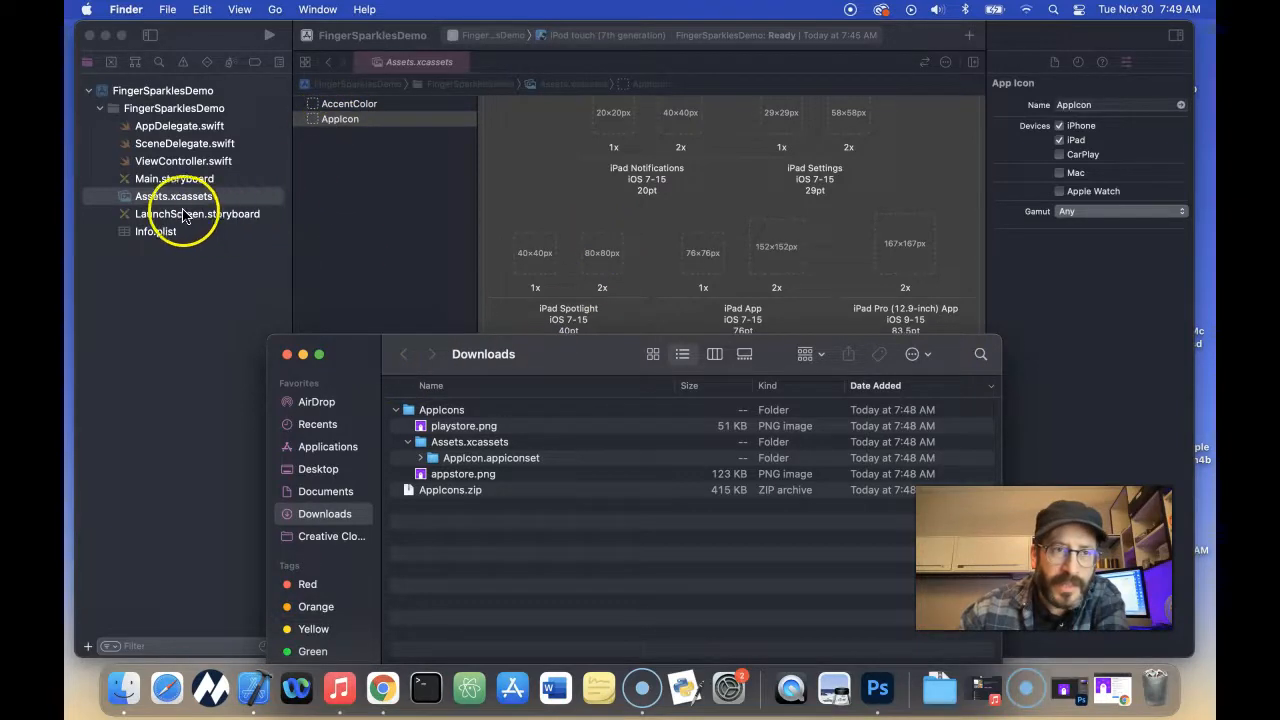
left_click(470, 459)
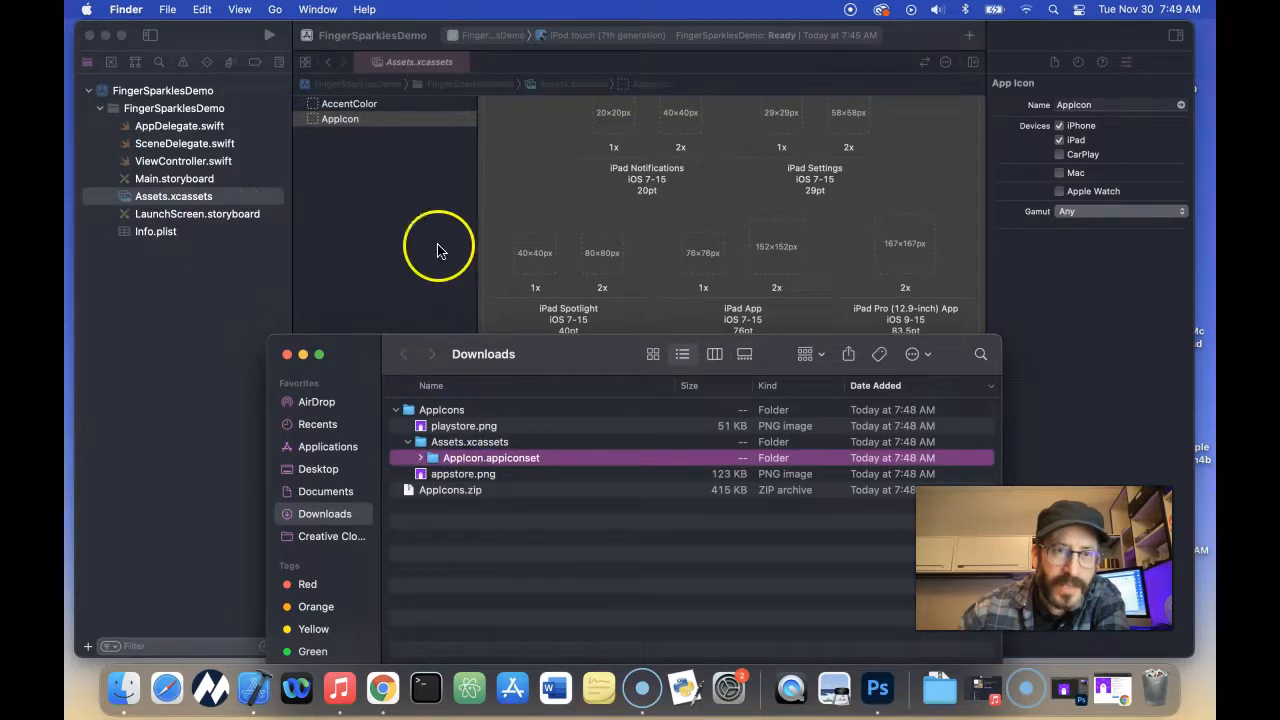
- Replace the empty AppIcon set in Assets.xcassets with the AppIcon.appiconset folder from Downloads and minimize the Finder window
left_click(343, 121)
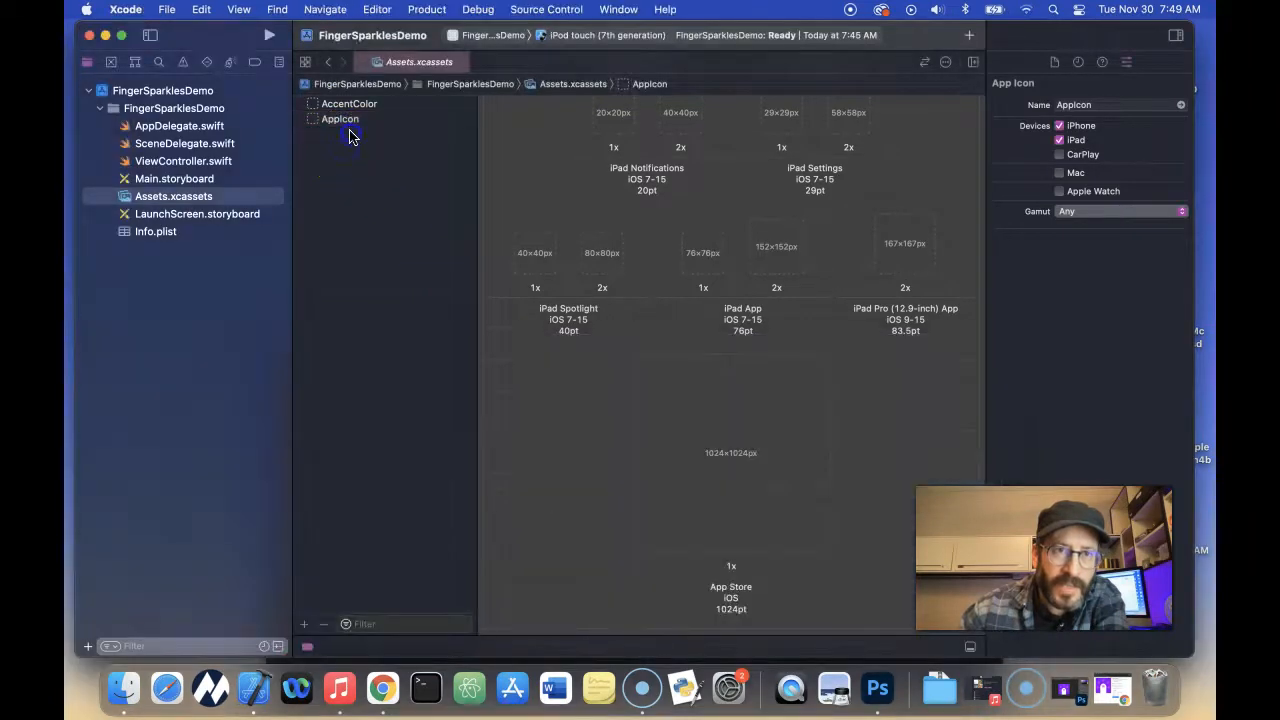
key("Delete")
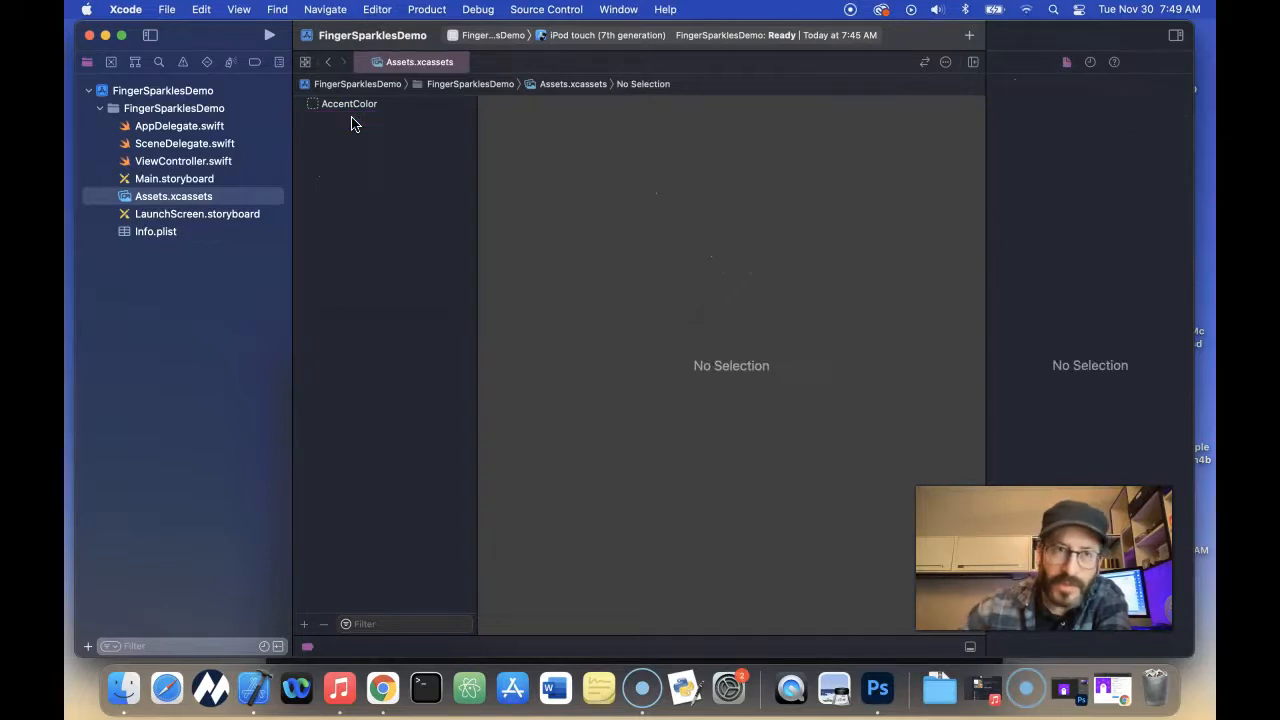
left_click(121, 686)
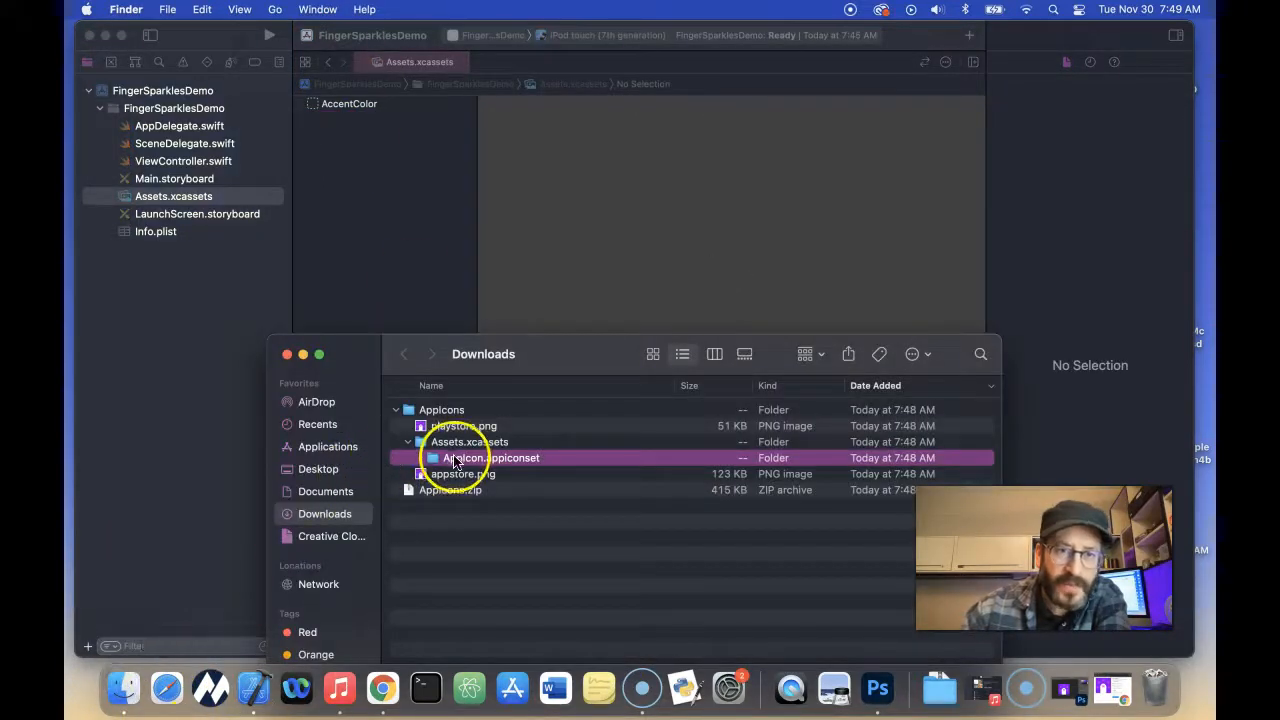
left_click_drag(453, 462, 381, 250)
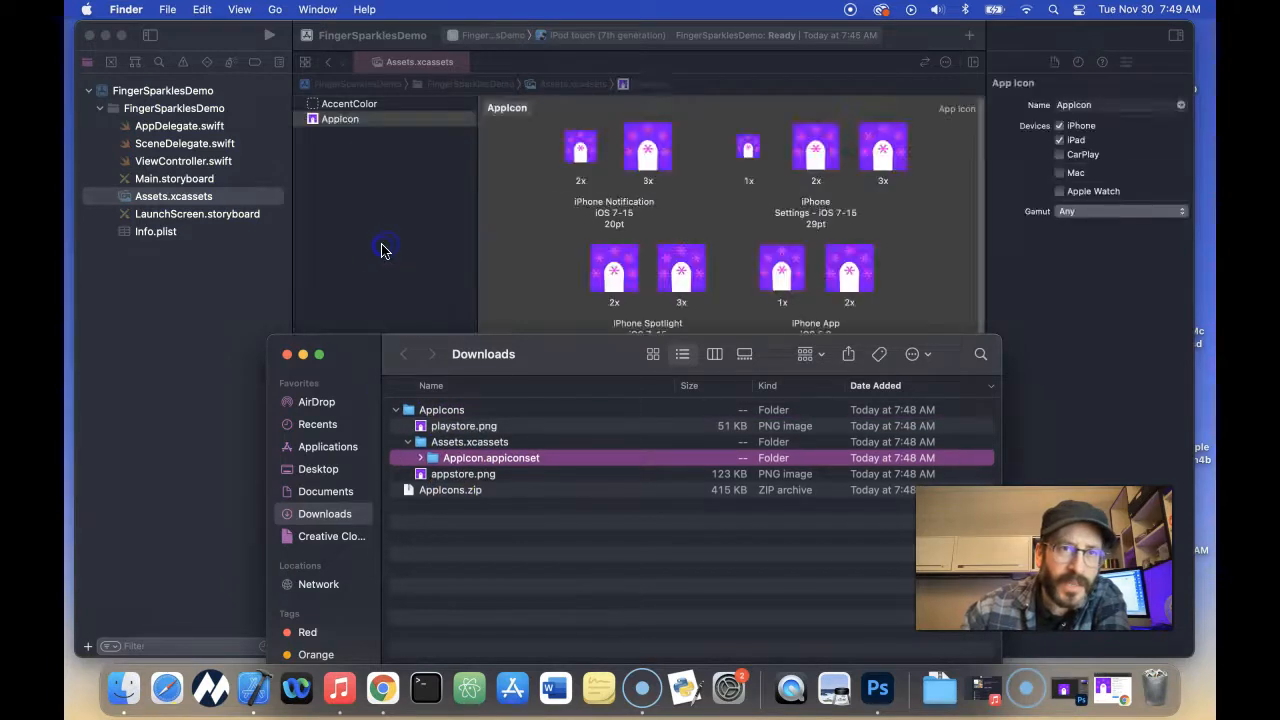
left_click(302, 354)
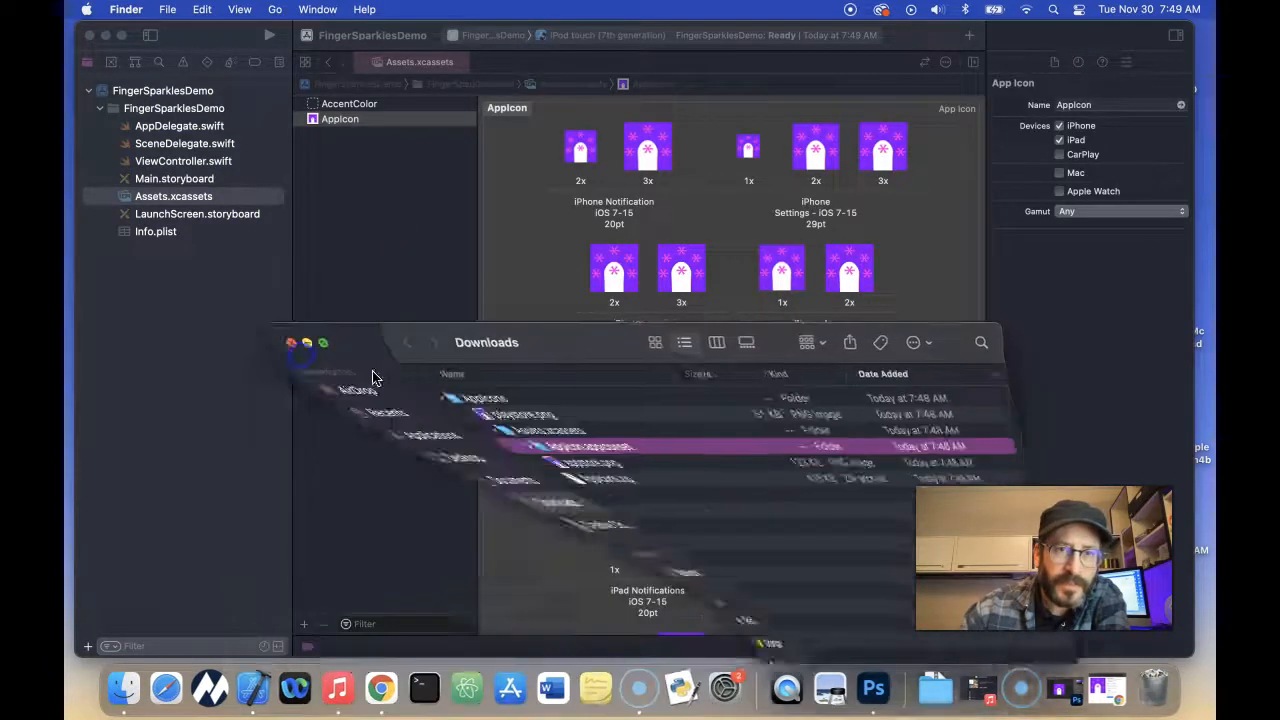
- Examine the iPhone, iPad and App Store icon slots of the imported AppIcon set
scroll(734, 423, "down", 5)
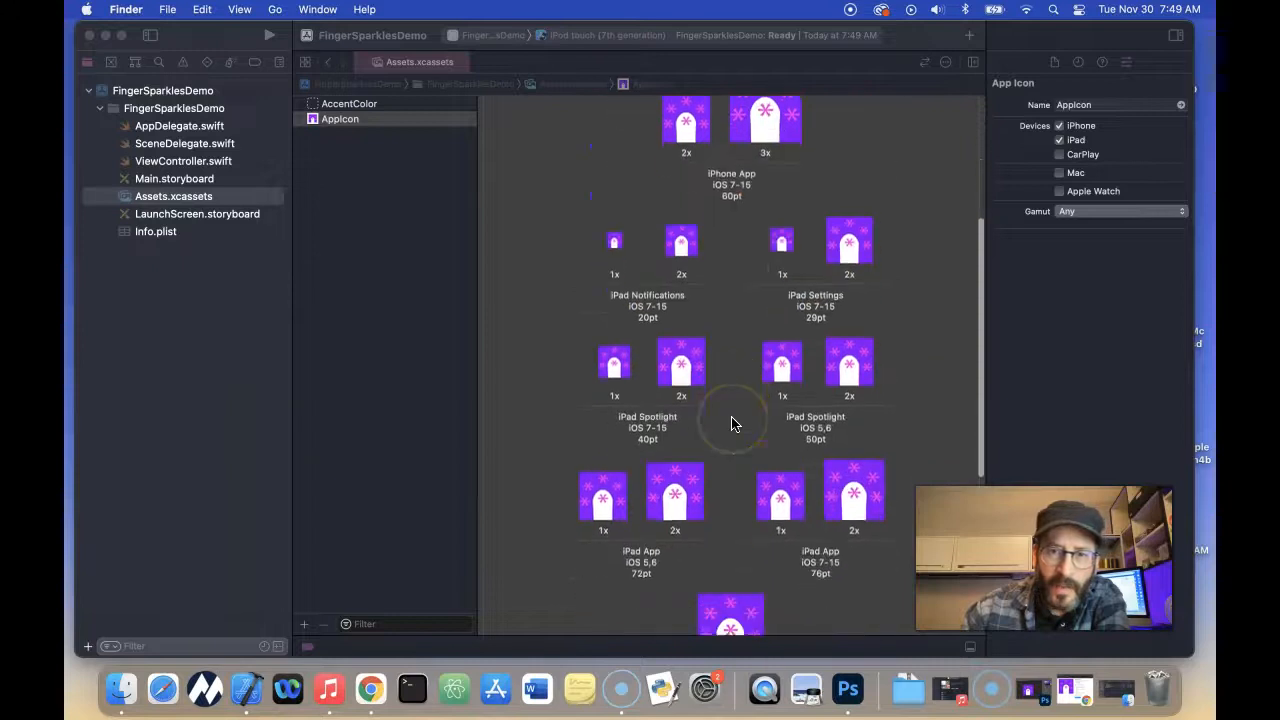
scroll(731, 423, "down", 3)
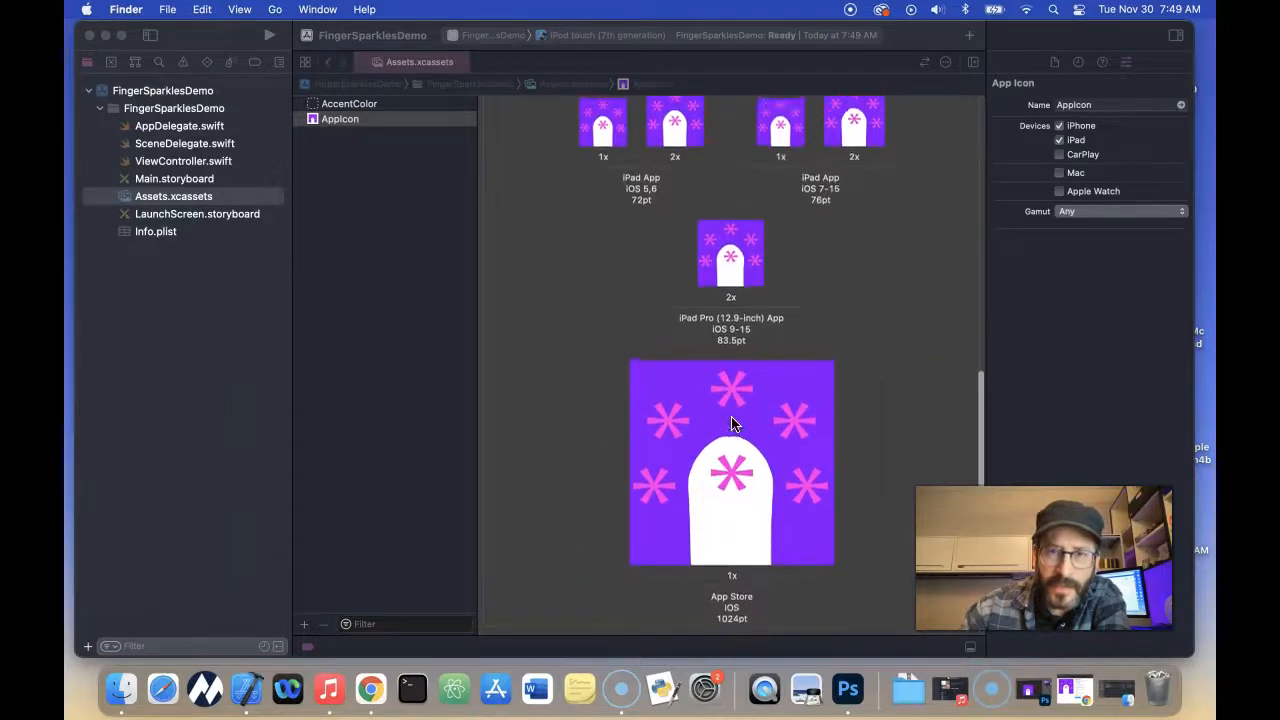
scroll(731, 423, "up", 3)
scroll(731, 423, "up", 5)
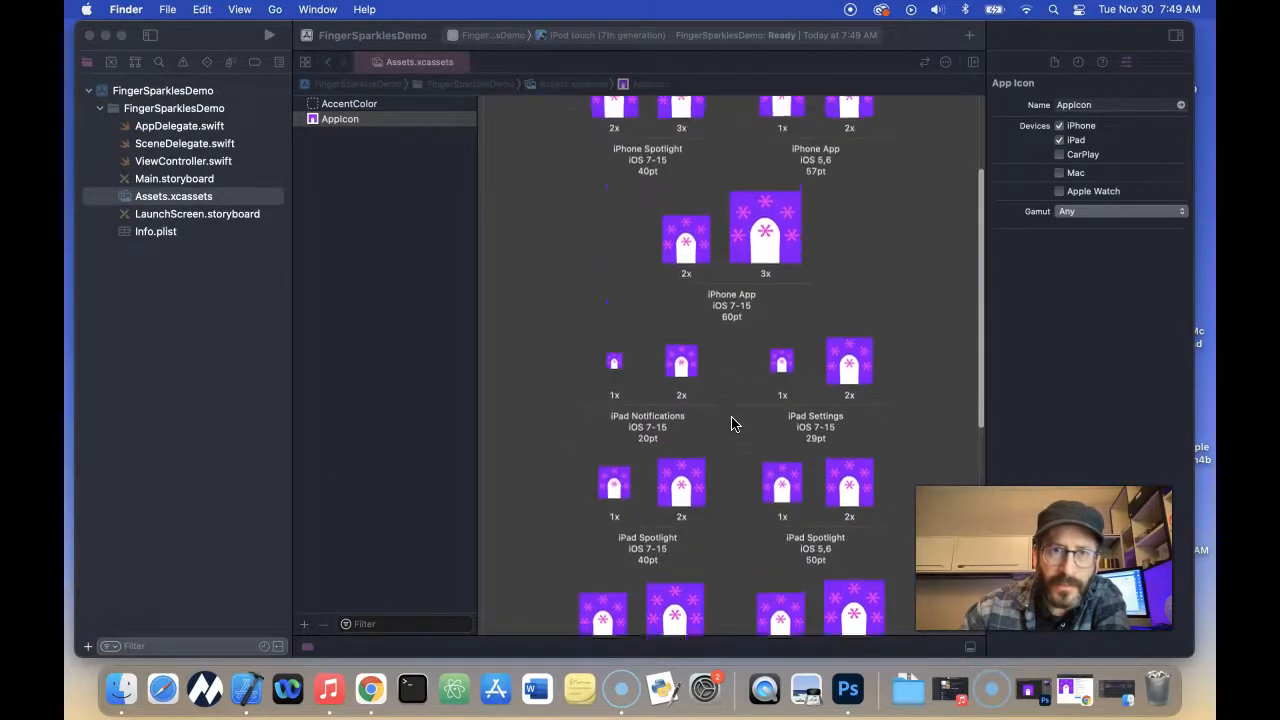
left_click(383, 681)
left_click(1068, 688)
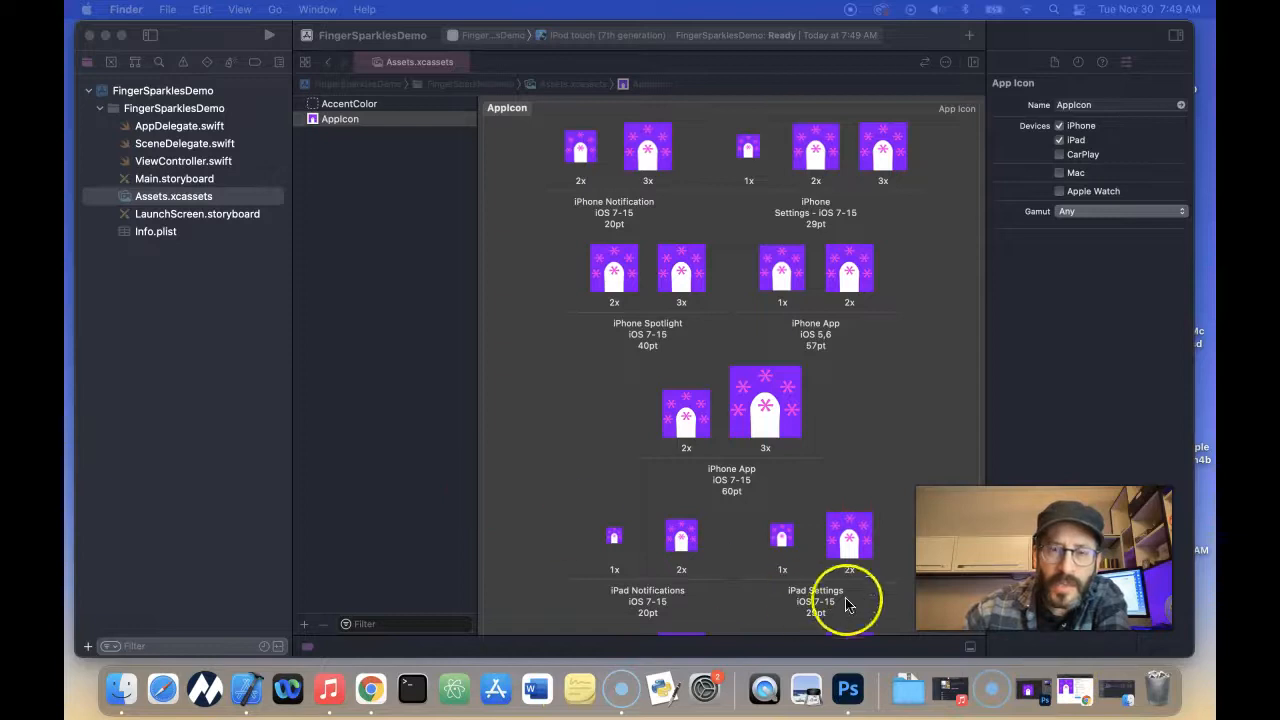
scroll(655, 350, "down", 2)
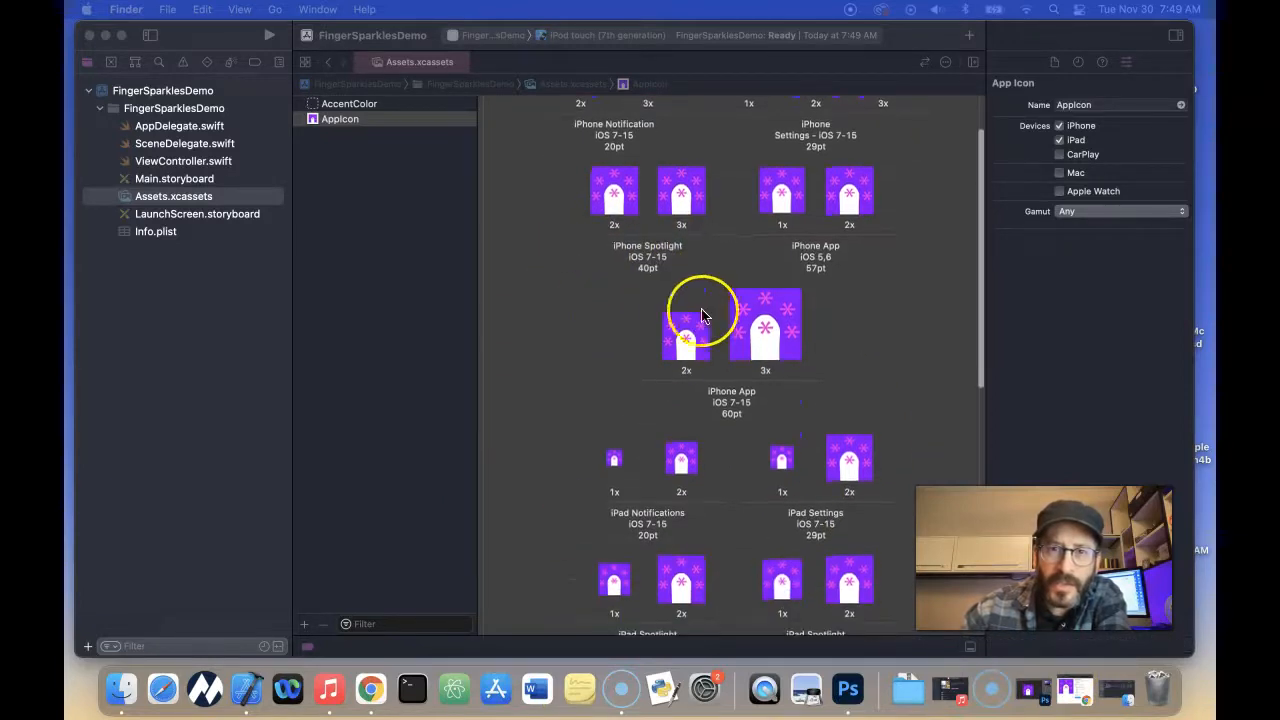
scroll(771, 377, "down", 5)
scroll(805, 445, "down", 8)
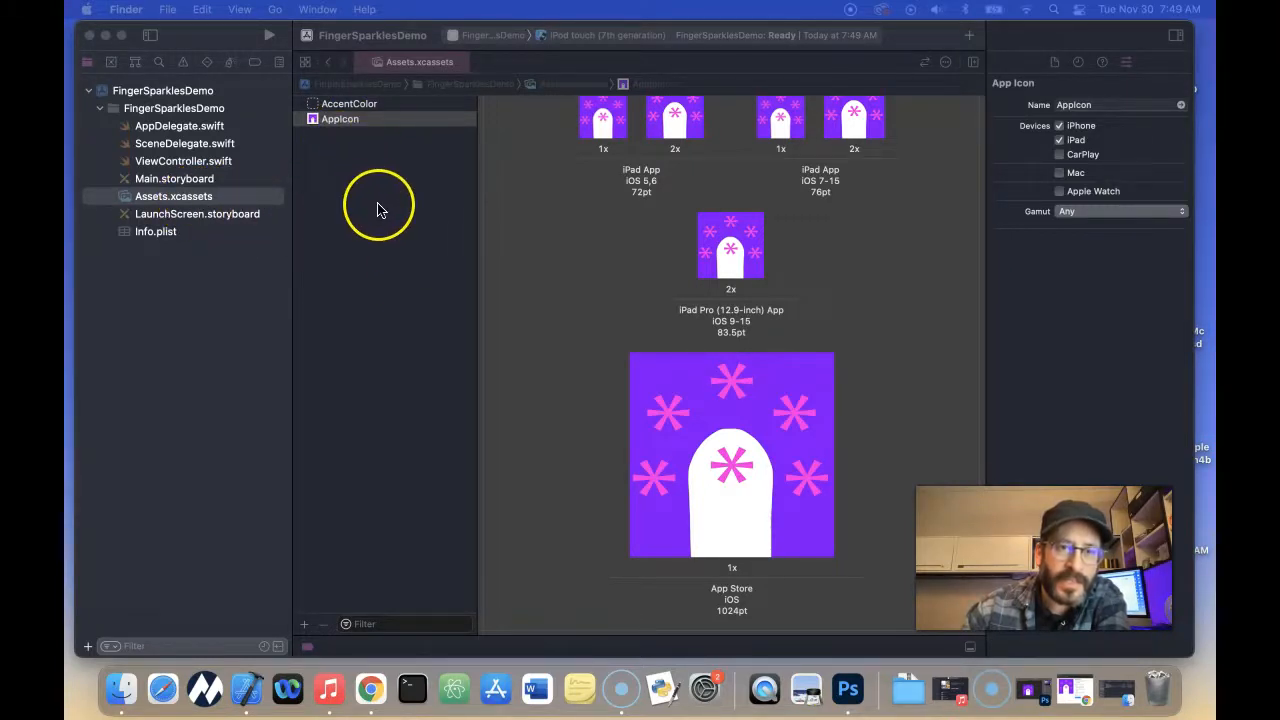
scroll(626, 293, "up", 4)
scroll(626, 317, "down", 1)
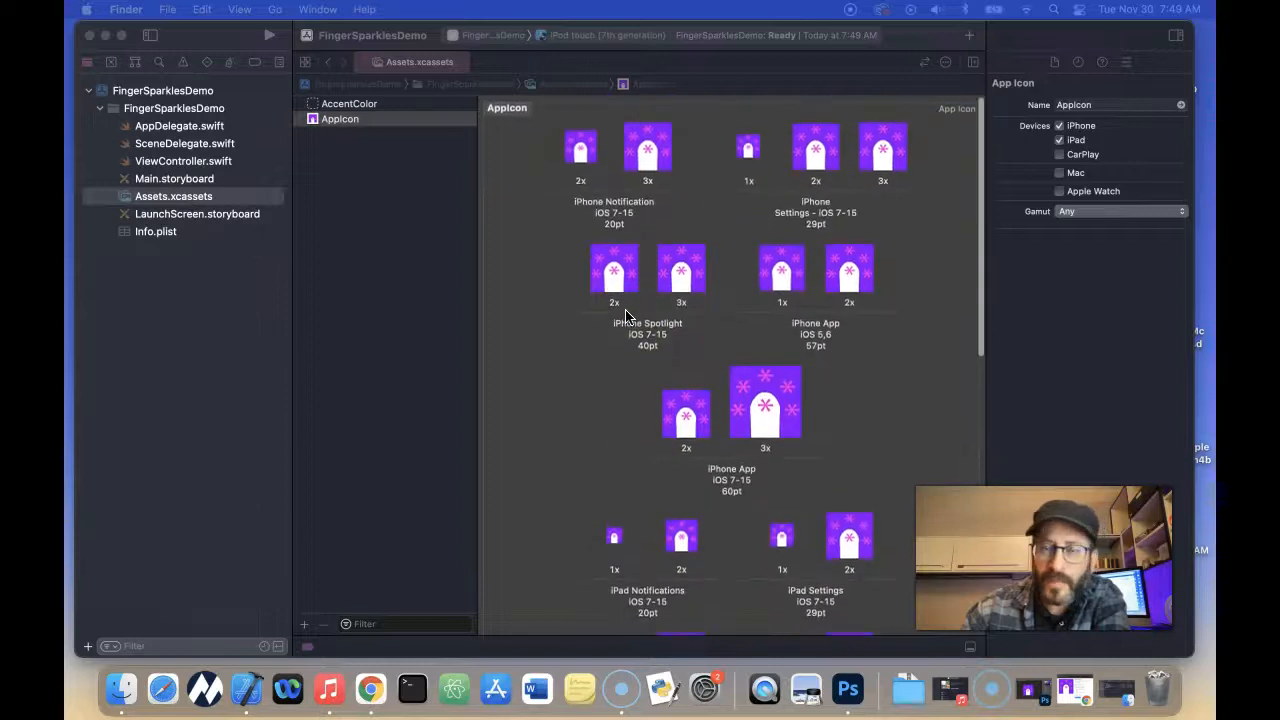
- Run FingerSparklesDemo on the iPod touch (7th generation) simulator and go to its home screen to check the app icon
left_click(174, 34)
left_click(268, 37)
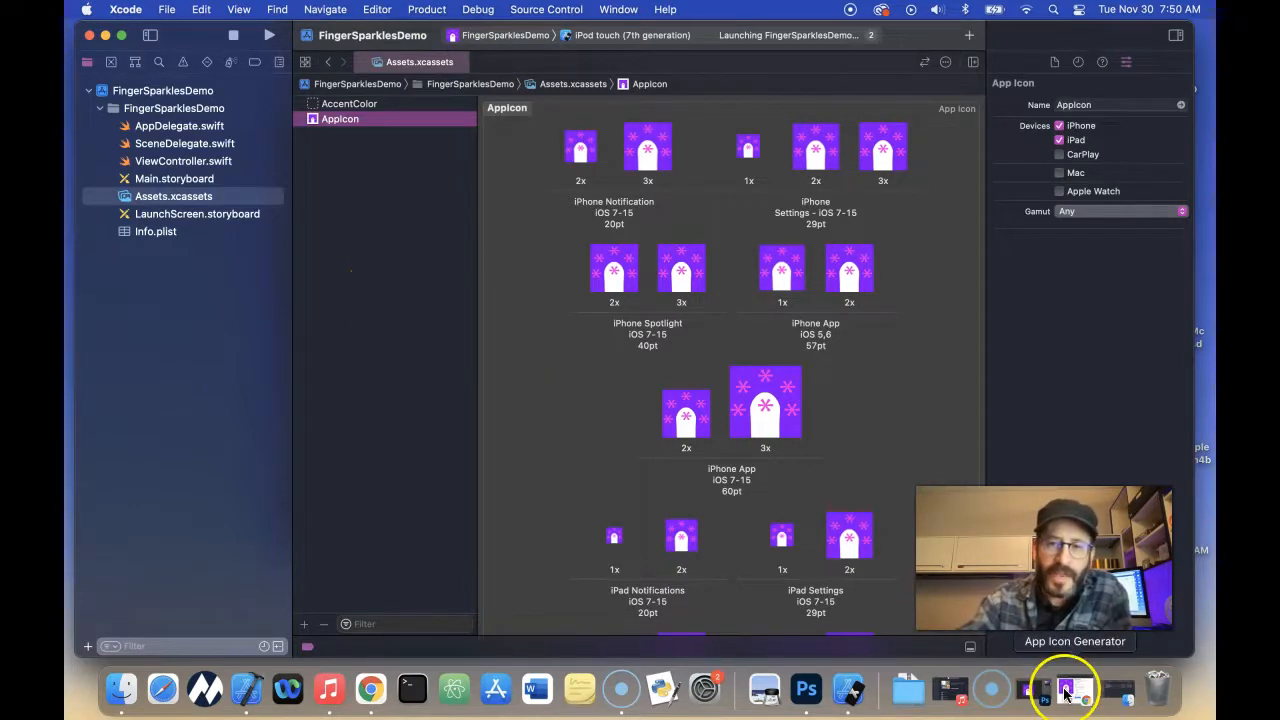
left_click(847, 690)
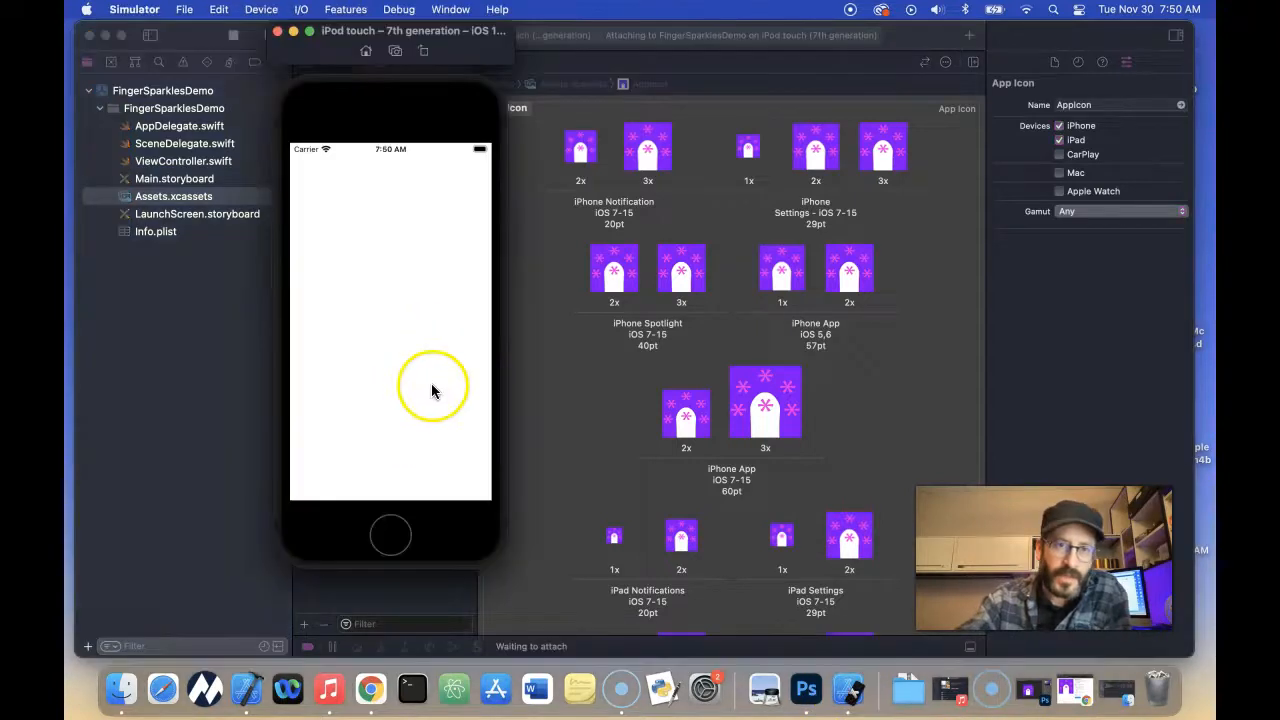
left_click(397, 535)
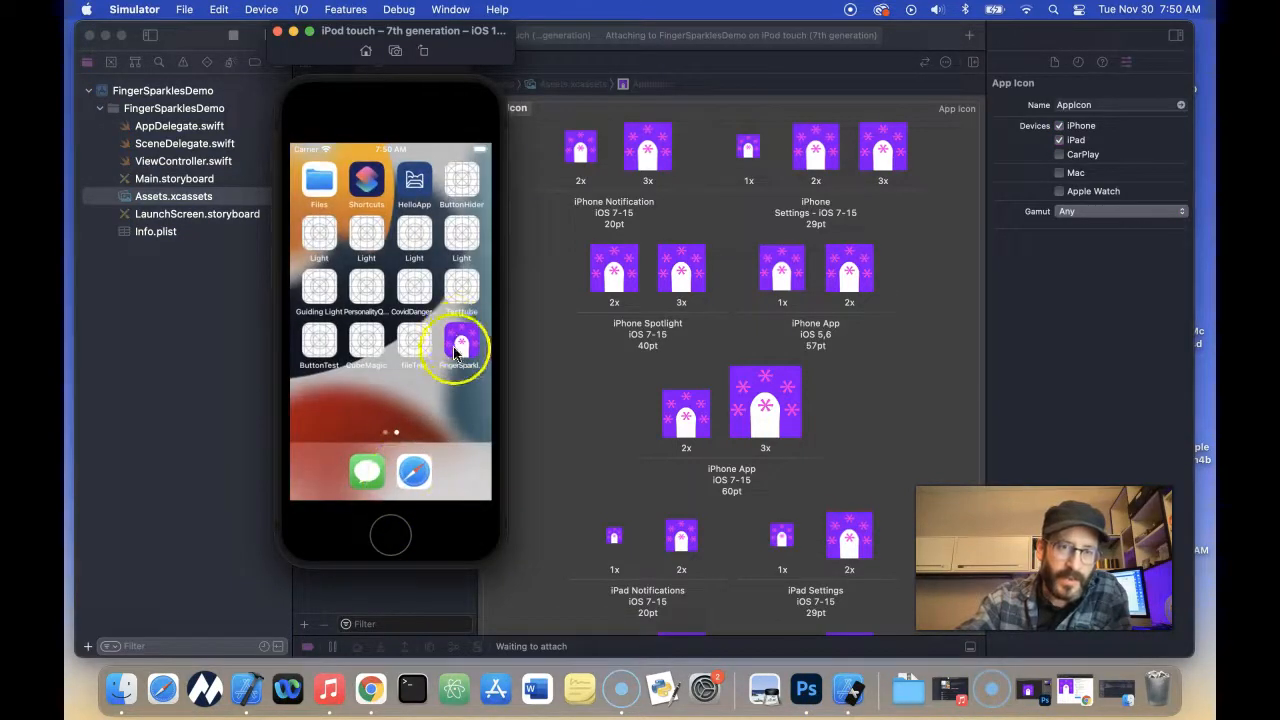
- Launch FingerSparklesDemo from its home-screen icon in the simulator, go back to the home screen, and return to Xcode
left_click(458, 345)
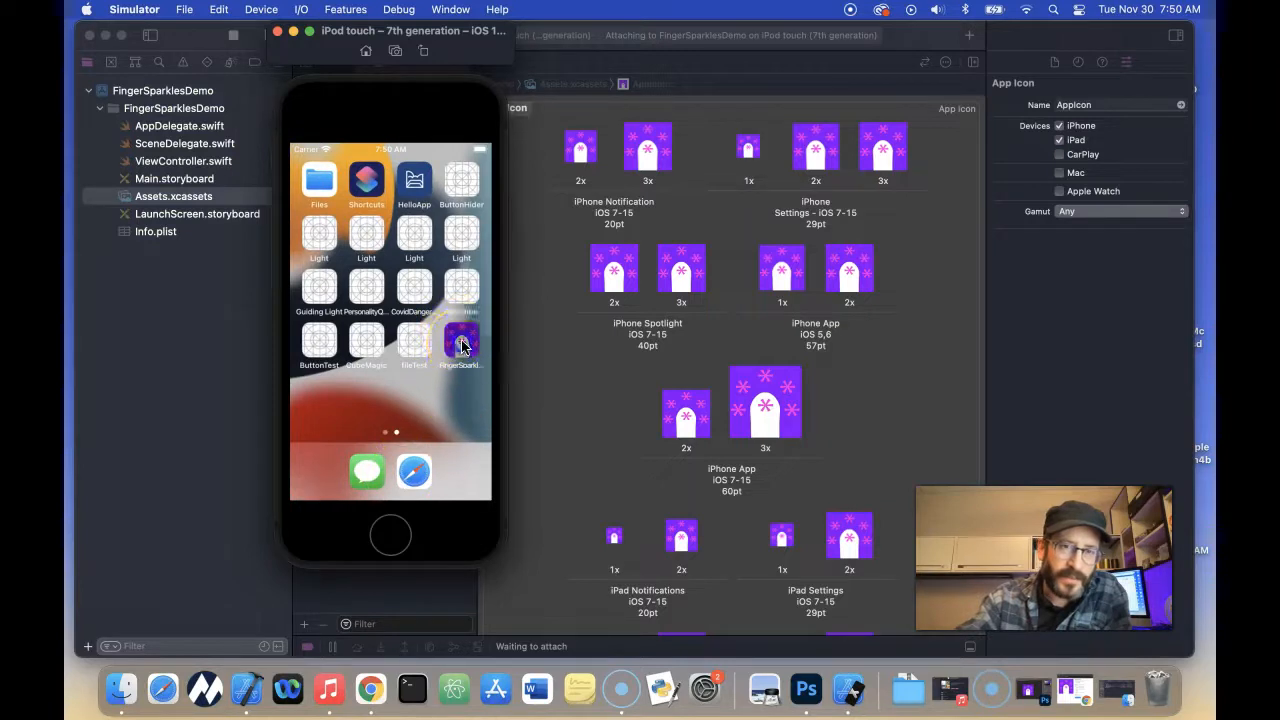
left_click(378, 535)
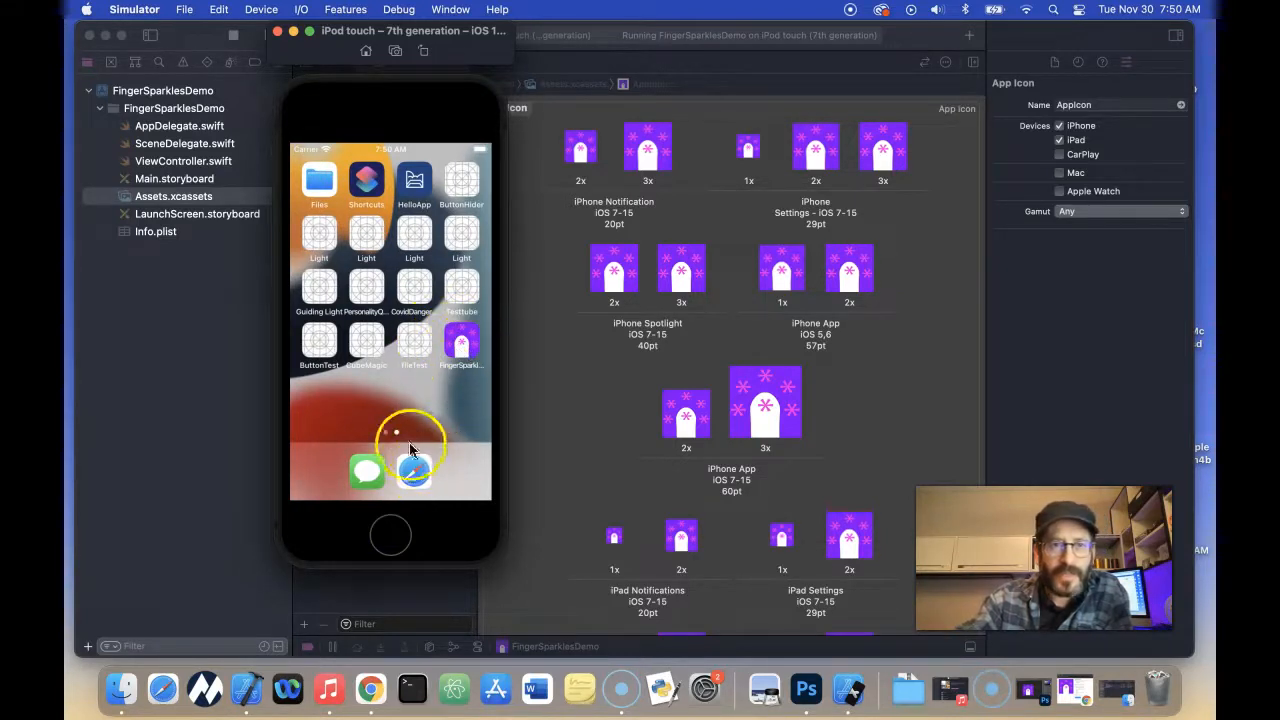
left_click(534, 380)
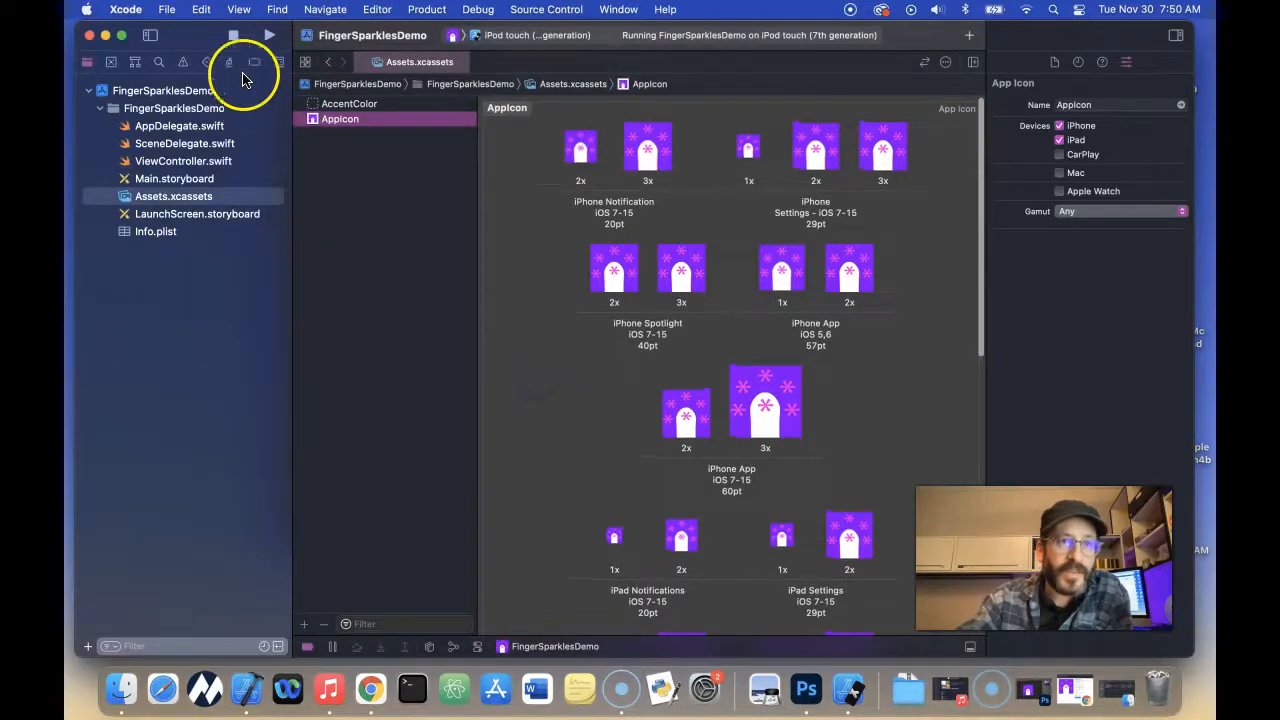